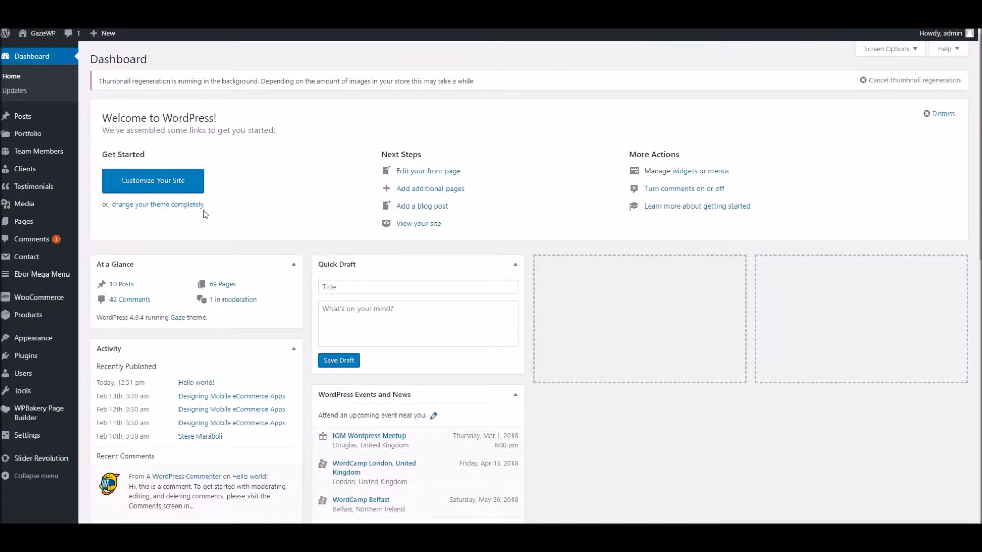
Open the Gaze theme customizer and look over the homepage preview
mouse_move(51, 342)
left_click(121, 359)
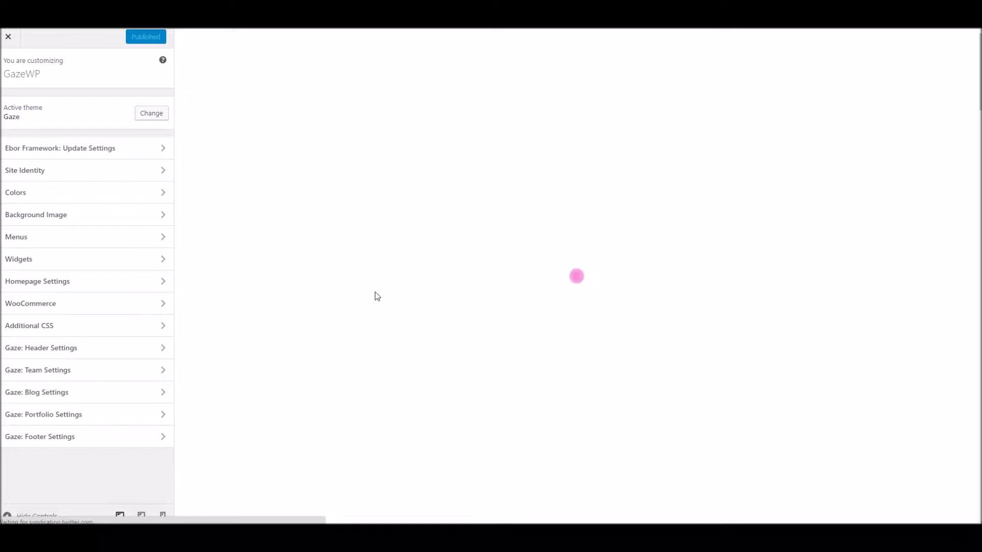
scroll(286, 263, "down", 10)
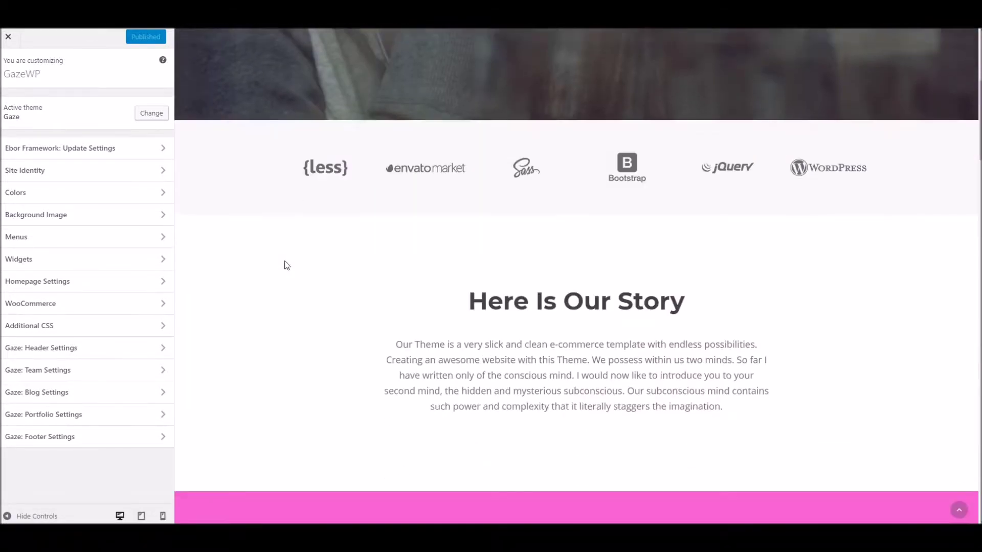
scroll(284, 261, "up", 10)
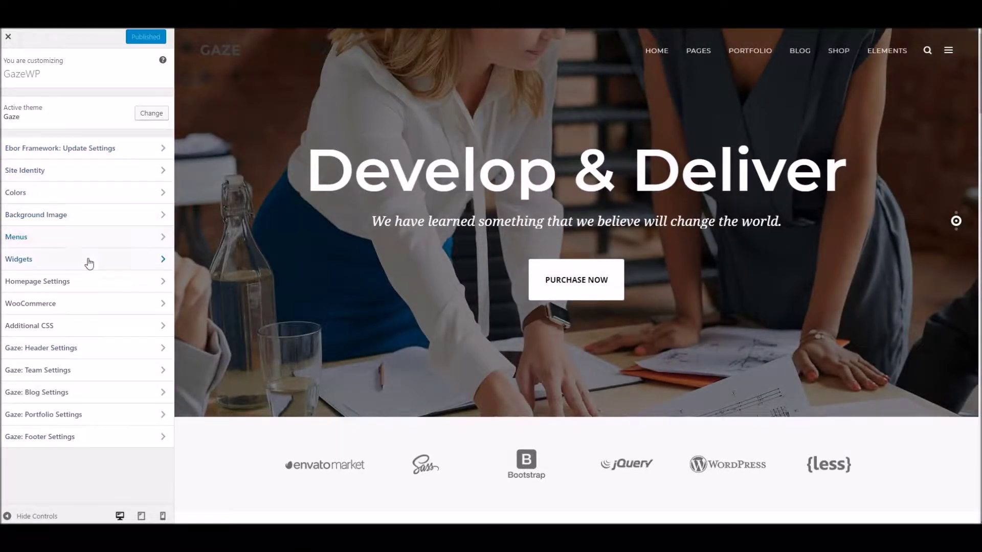
Review the Ebor Framework user settings for updates and the Site Identity options
left_click(86, 149)
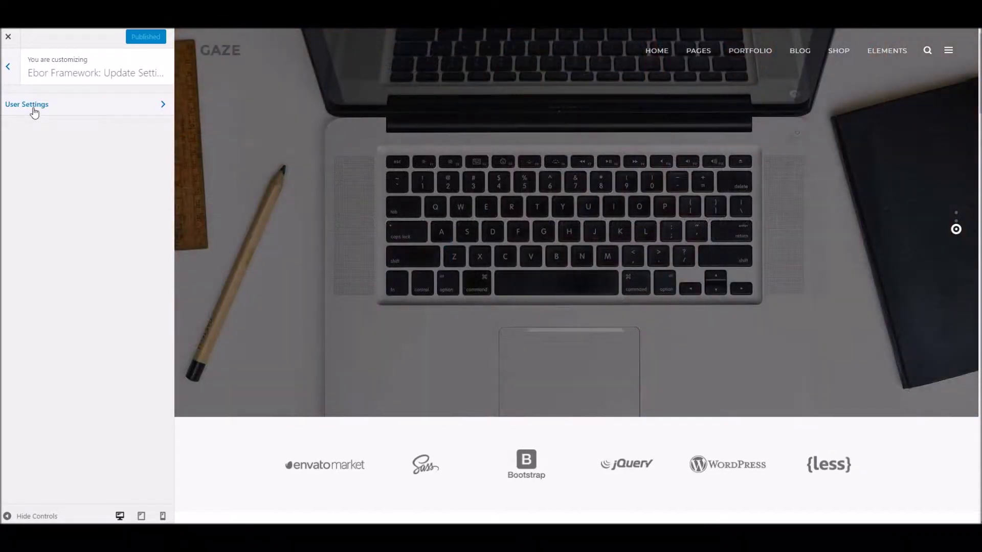
left_click(67, 111)
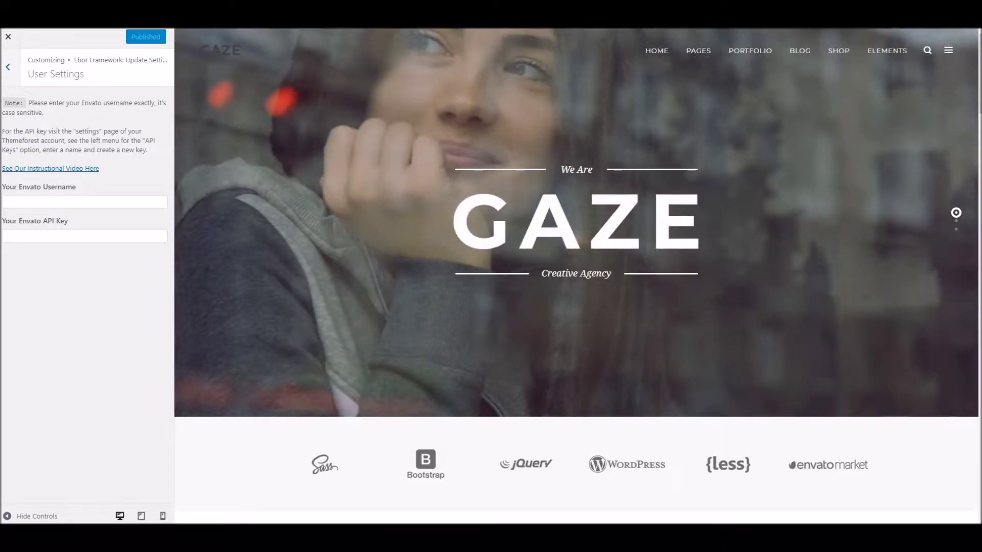
left_click(9, 68)
left_click(10, 70)
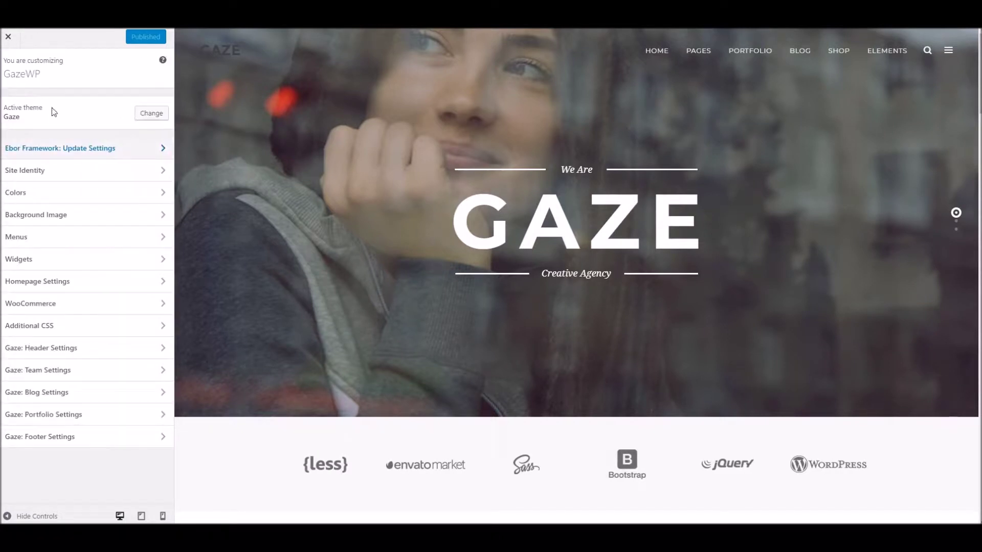
left_click(50, 171)
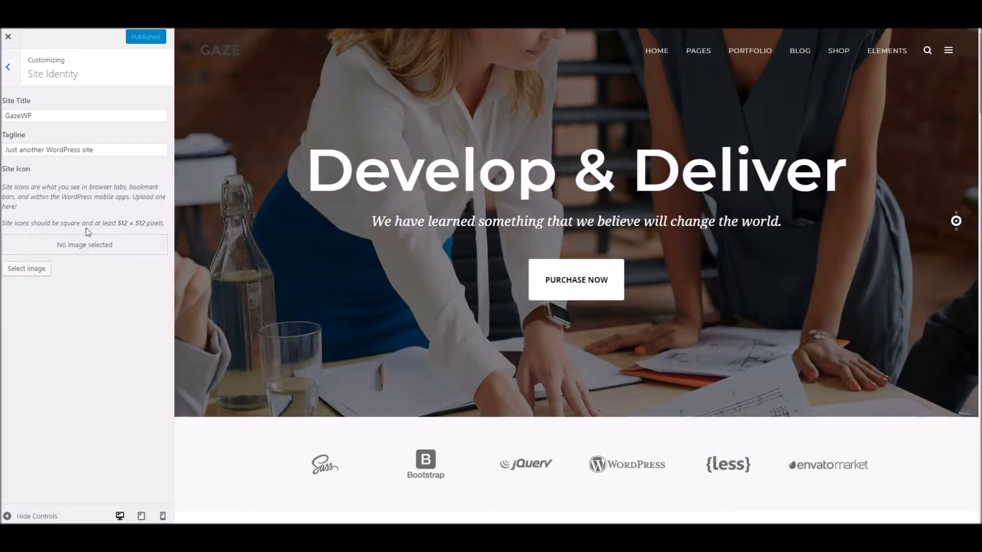
left_click(8, 68)
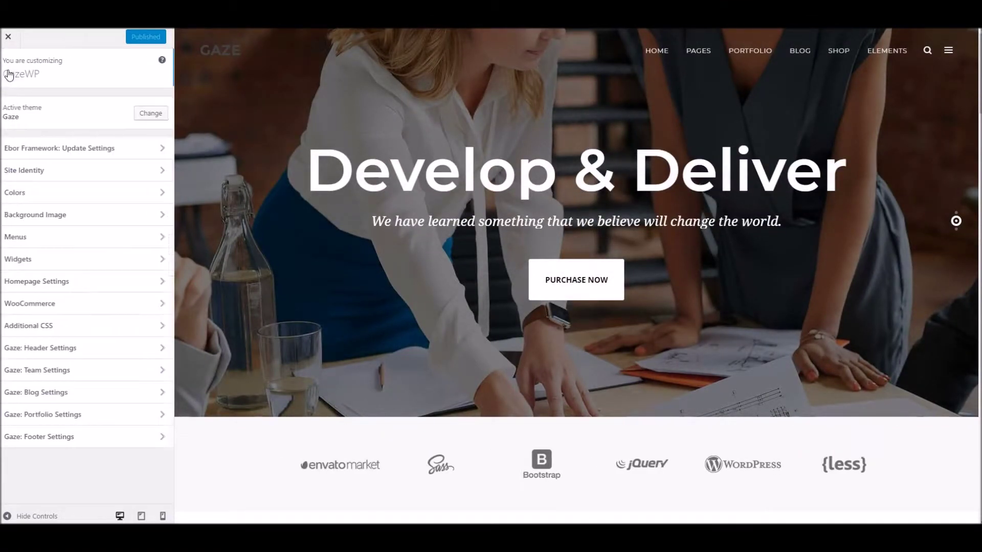
Change the theme's accent colour to green and check it in the homepage preview
left_click(51, 194)
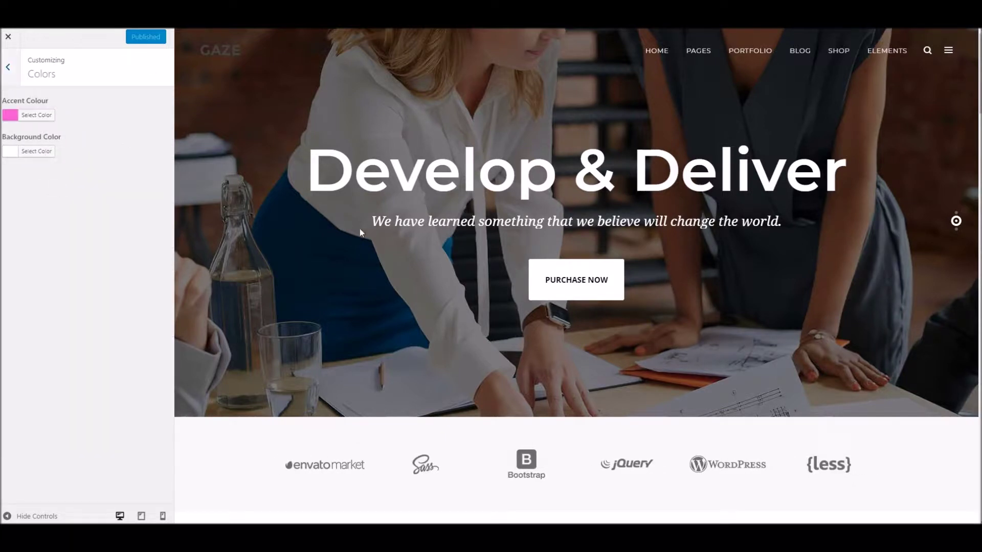
left_click(38, 116)
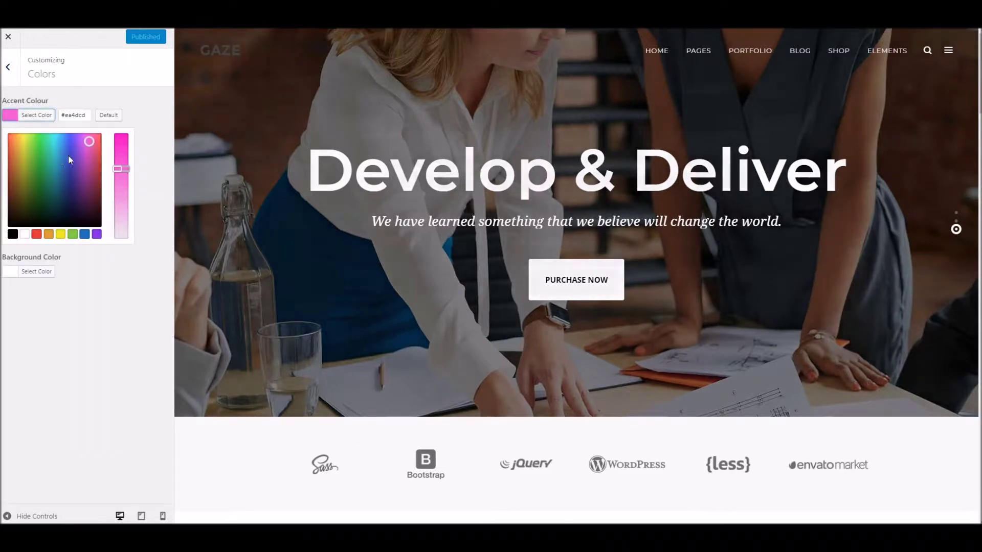
left_click(41, 153)
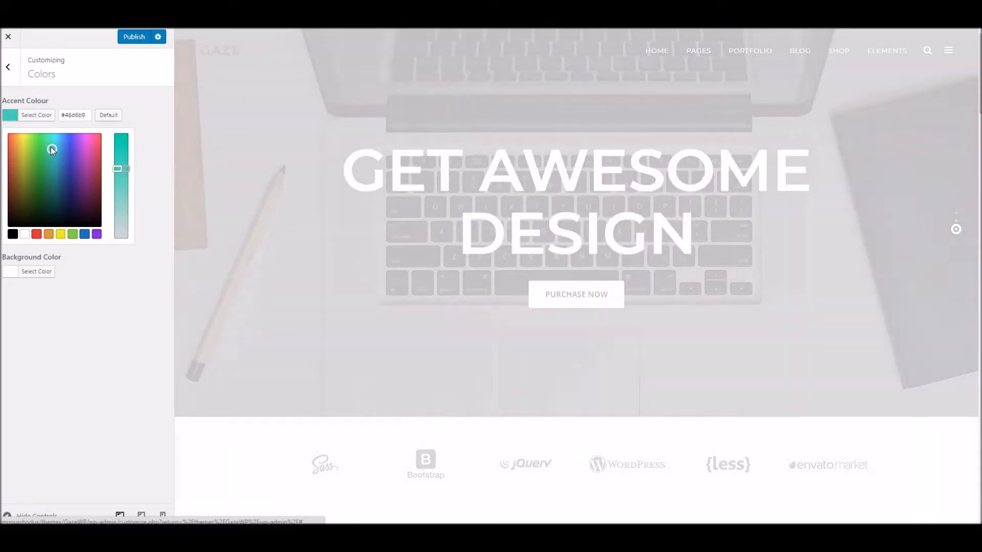
left_click(40, 143)
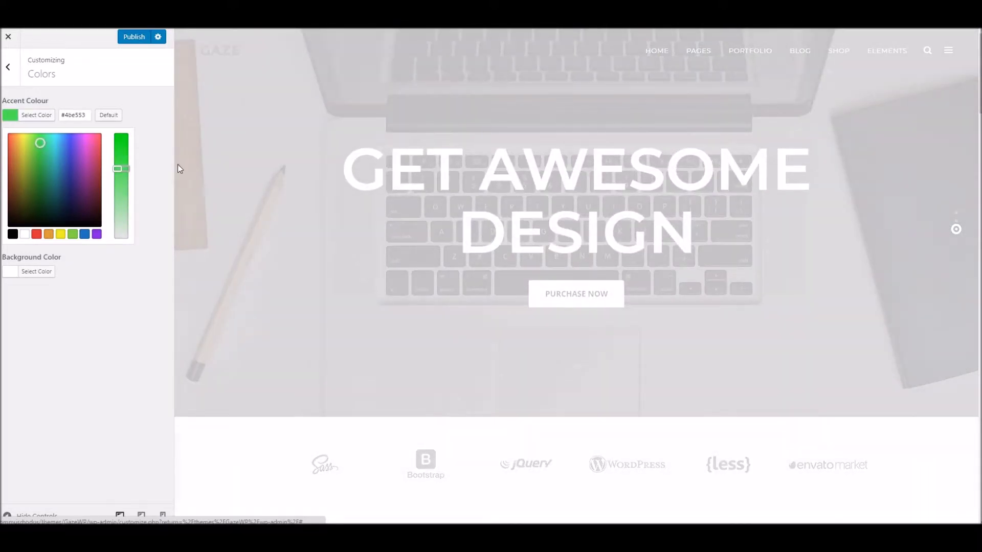
scroll(330, 184, "down", 5)
scroll(329, 184, "down", 5)
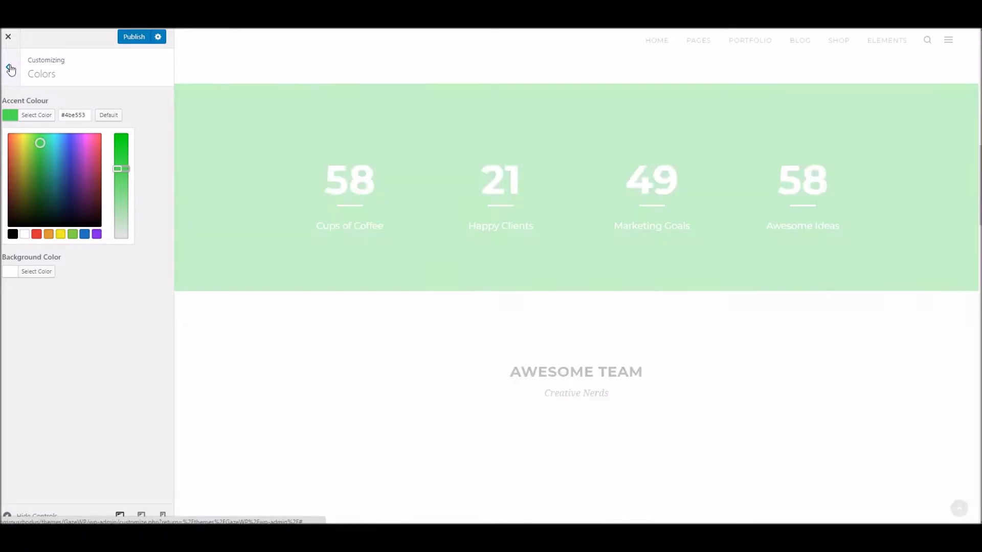
left_click(10, 69)
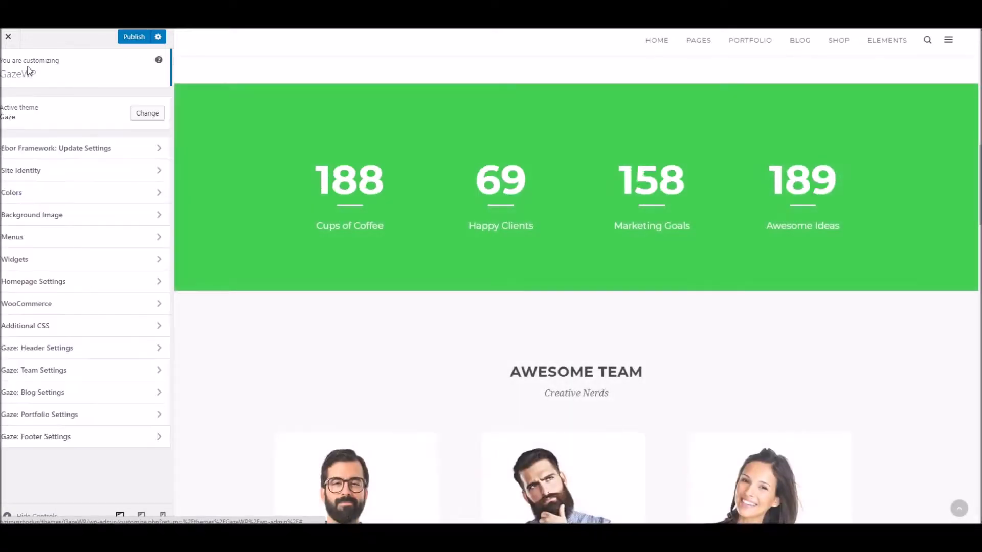
Review the customizer's list of navigation menus and its widget areas
left_click(27, 239)
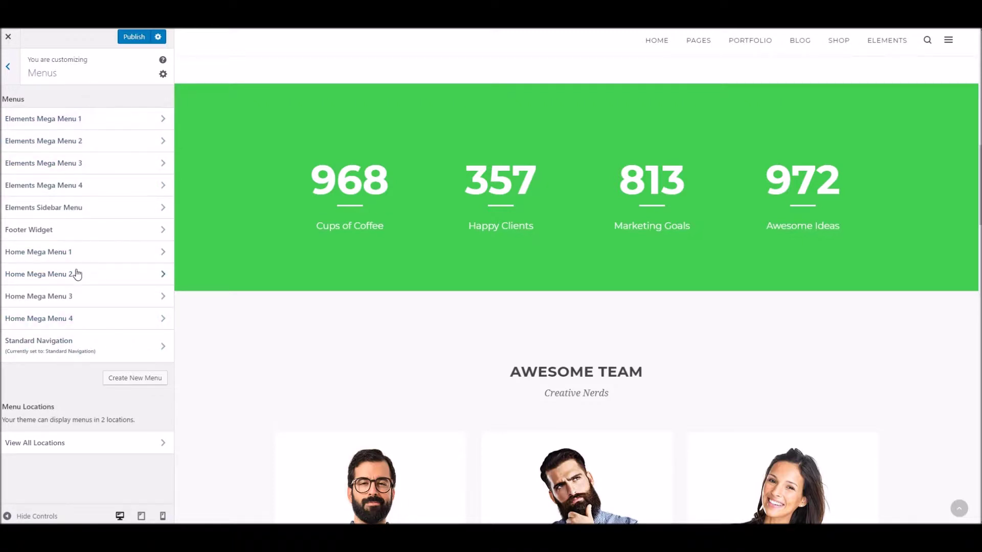
left_click(17, 80)
left_click(36, 258)
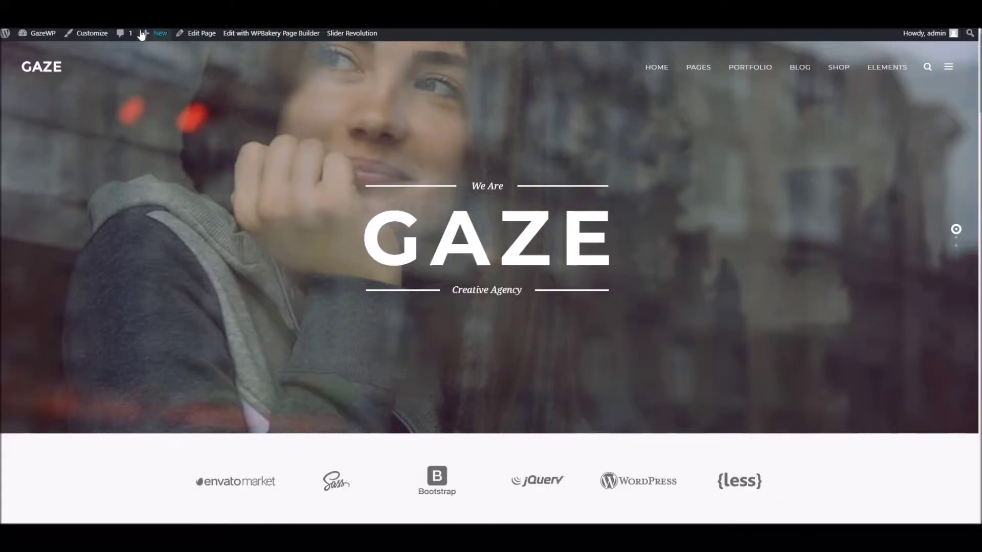
Look at the live site's admin shortcuts and the dashboard's Appearance options, and return to the customizer's main list
mouse_move(39, 56)
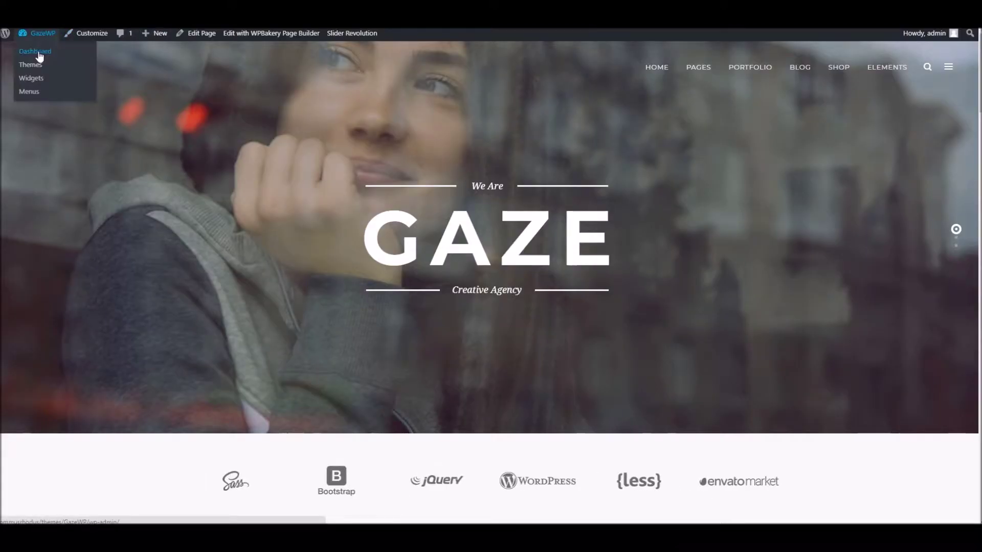
left_click(250, 35)
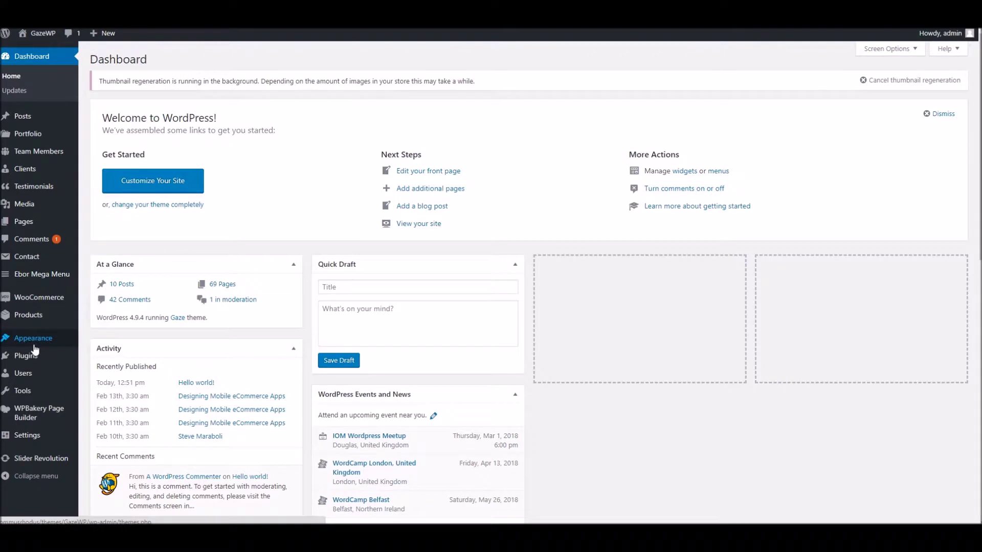
mouse_move(35, 347)
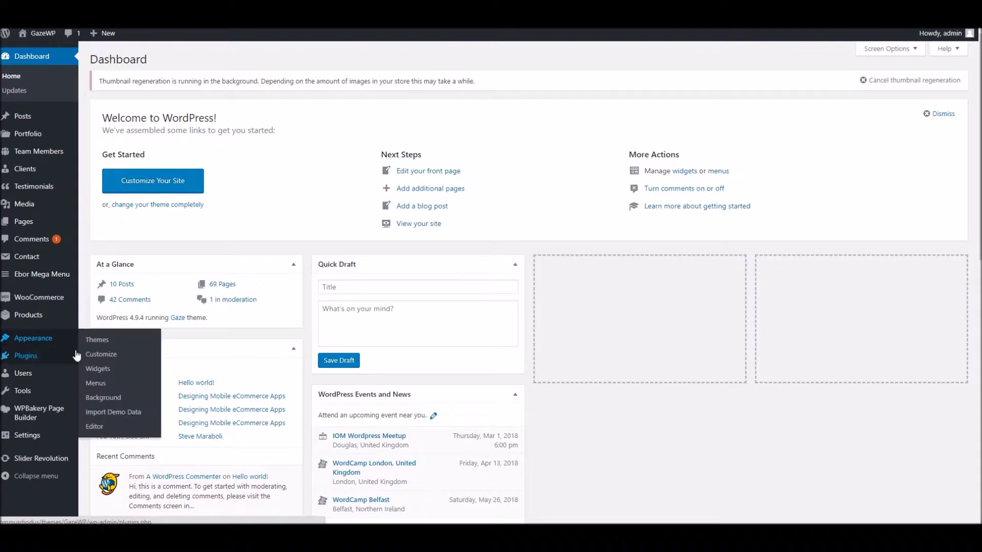
left_click(96, 383)
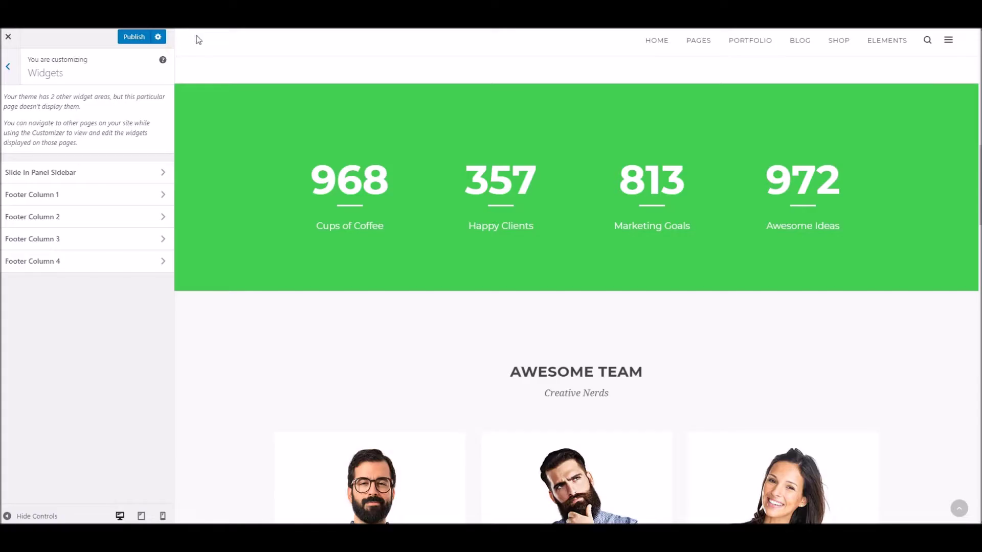
left_click(16, 78)
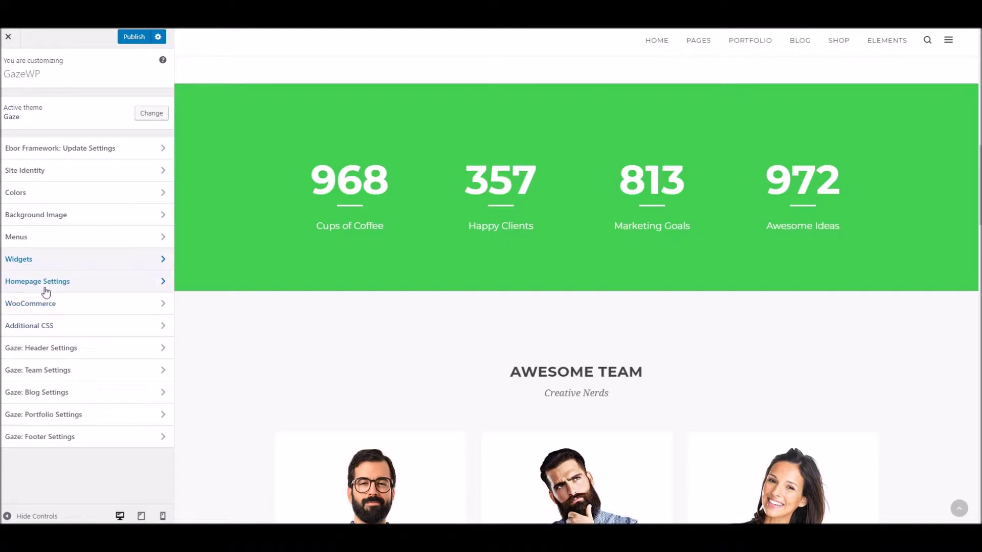
Examine the Homepage Settings, including the choice of page for the static homepage
left_click(27, 287)
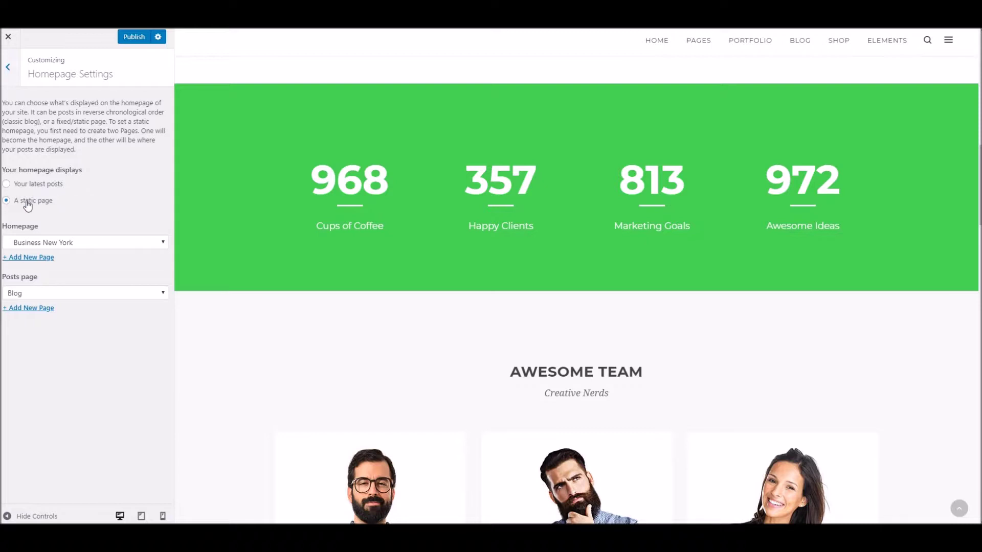
left_click(52, 244)
left_click(53, 244)
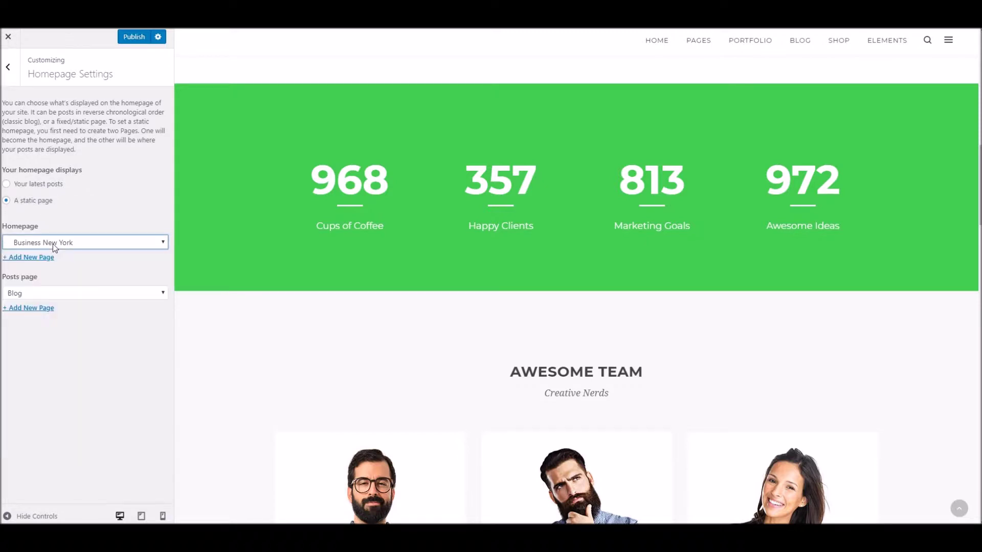
left_click(9, 71)
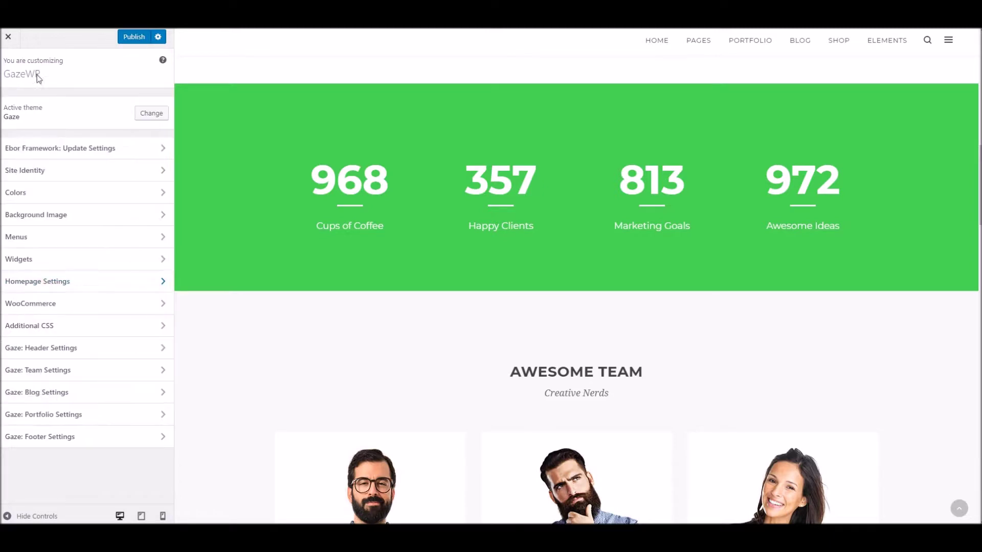
Examine the WooCommerce product image sizes and thumbnail cropping options
left_click(60, 310)
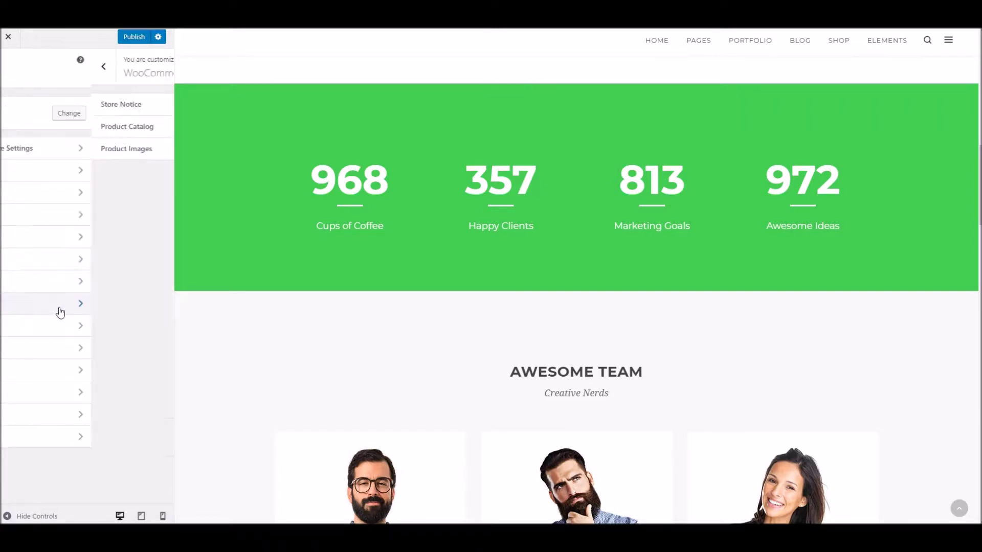
left_click(37, 154)
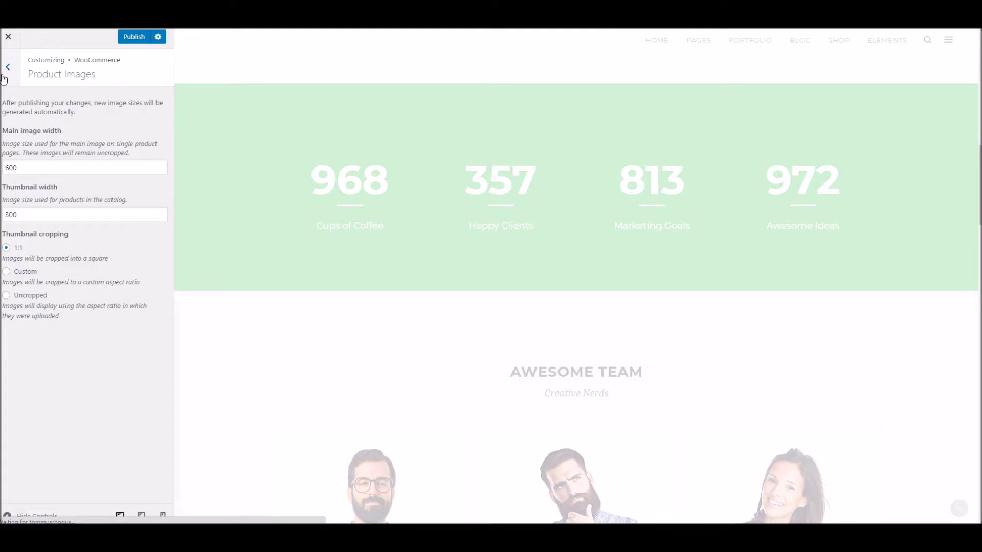
left_click(7, 69)
left_click(7, 68)
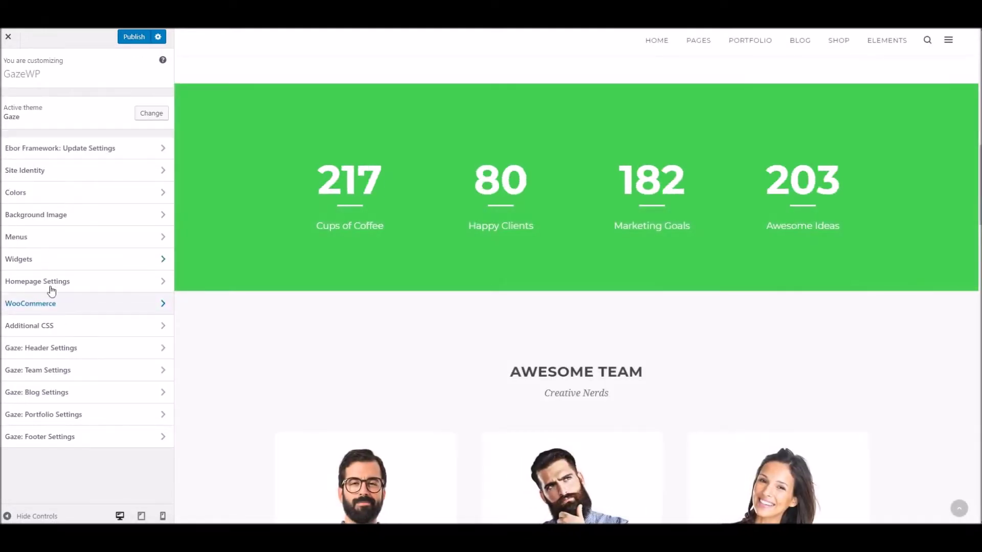
Look at the Additional CSS editor for custom site styles
left_click(63, 329)
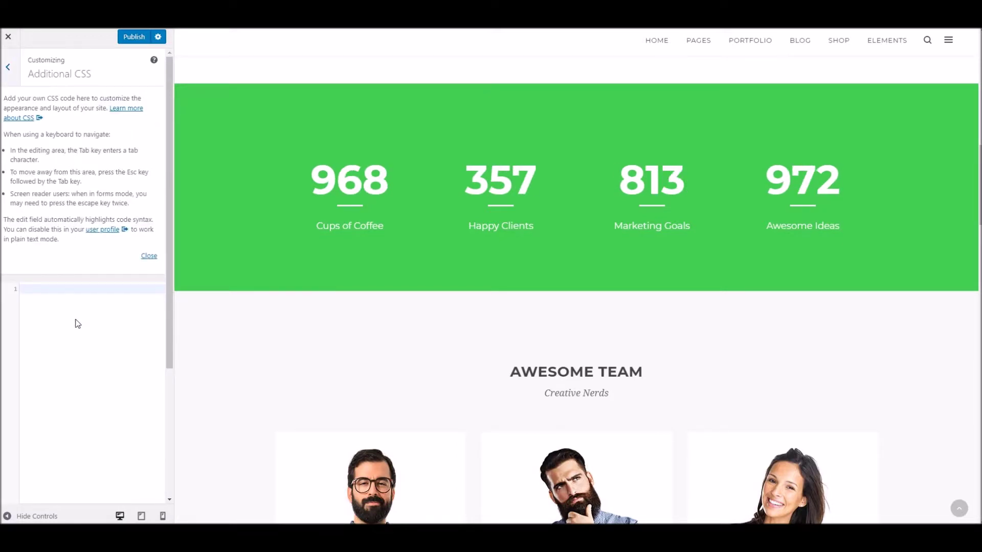
left_click(82, 352)
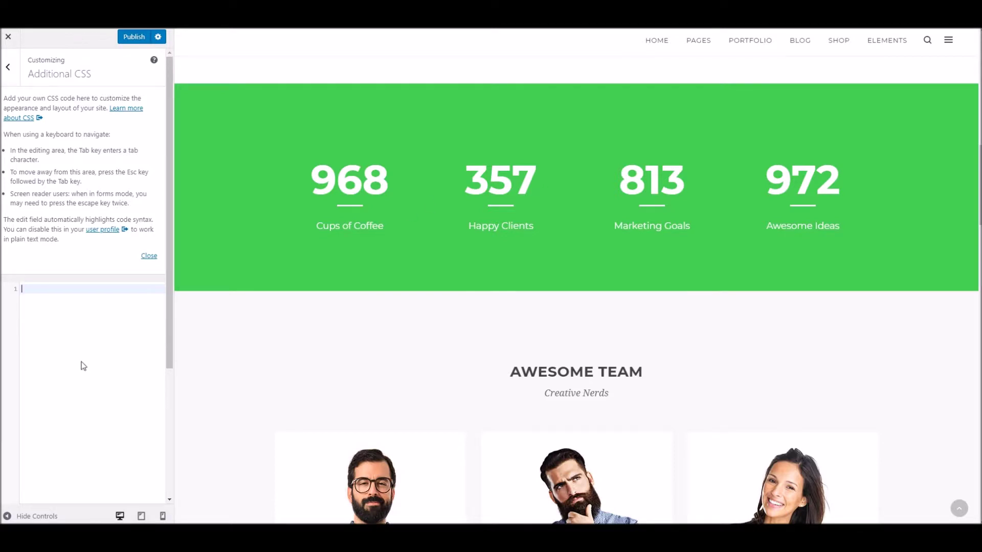
left_click(15, 72)
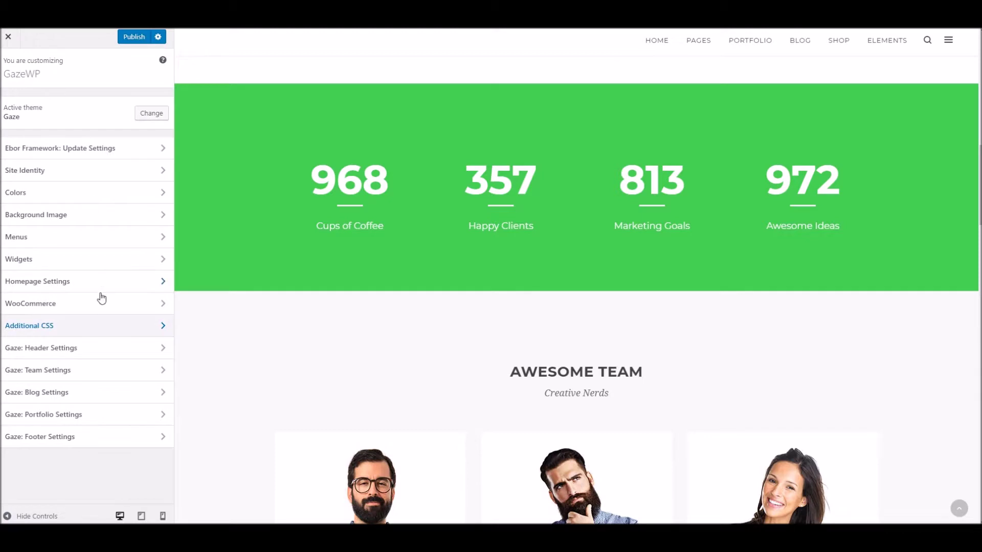
Review the Gaze header settings, examining the standard and light logo images
left_click(30, 353)
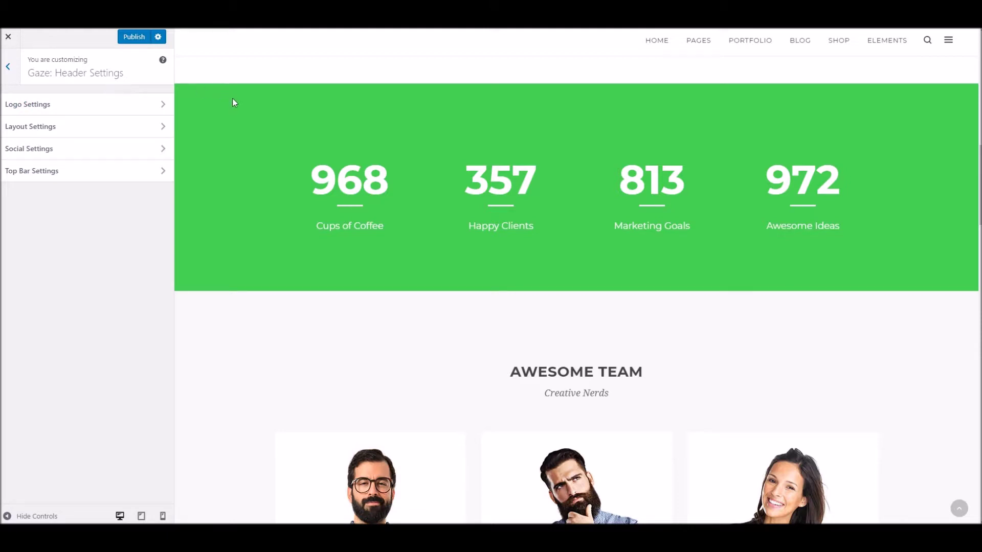
scroll(233, 101, "up", 5)
scroll(276, 72, "up", 5)
scroll(276, 72, "down", 4)
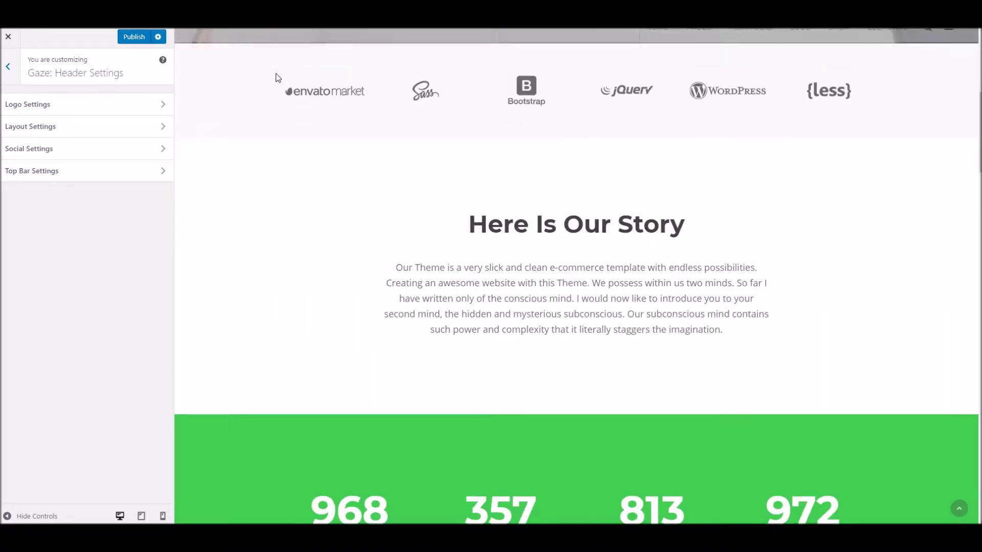
left_click(72, 104)
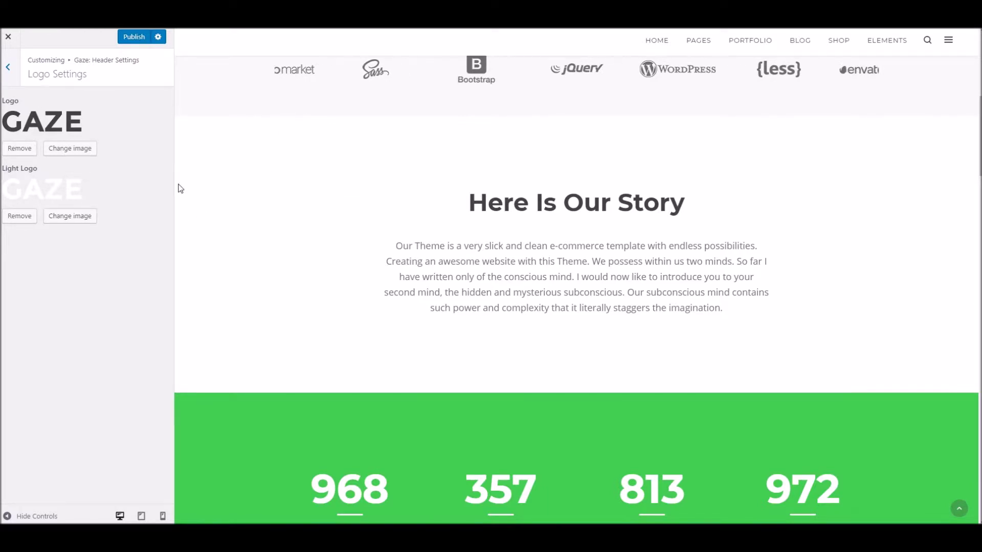
scroll(180, 188, "down", 2)
left_click(8, 66)
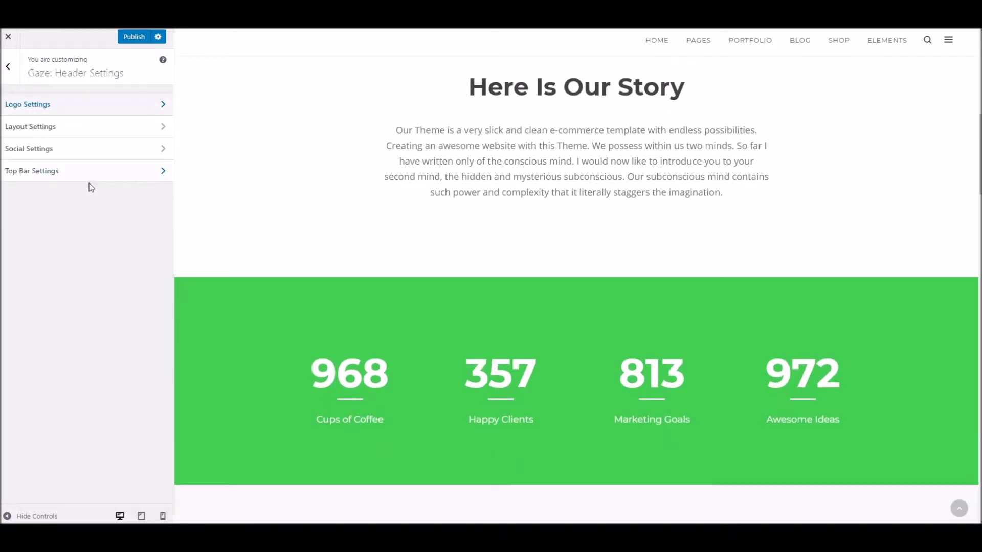
Set the Global Header Layout to Light Classic Header and check it in the page preview
left_click(53, 126)
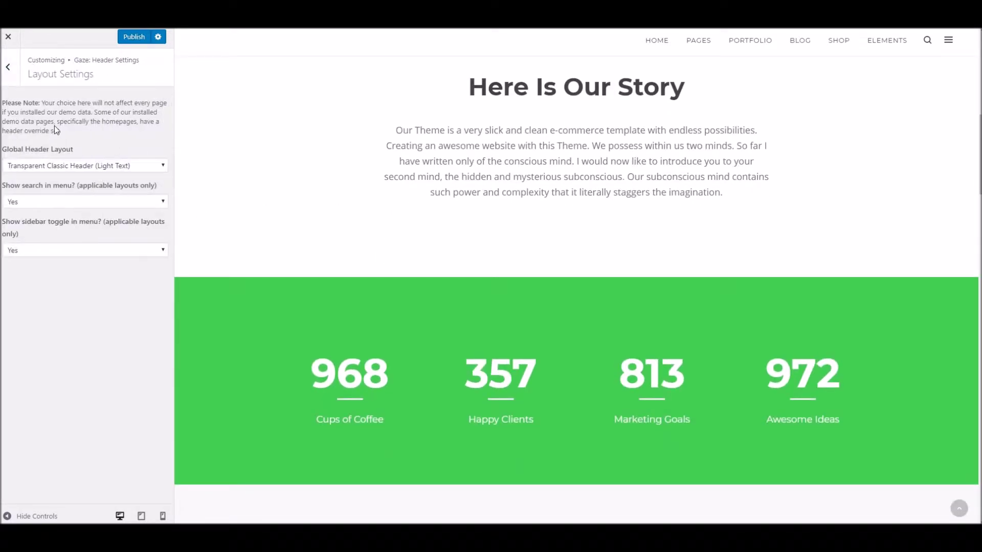
left_click(73, 166)
left_click(72, 188)
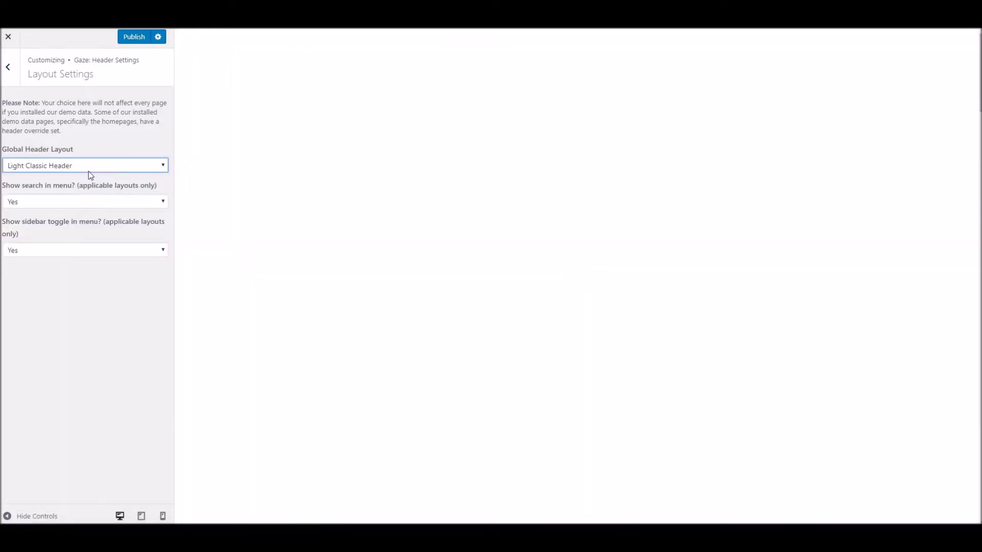
scroll(339, 166, "down", 3)
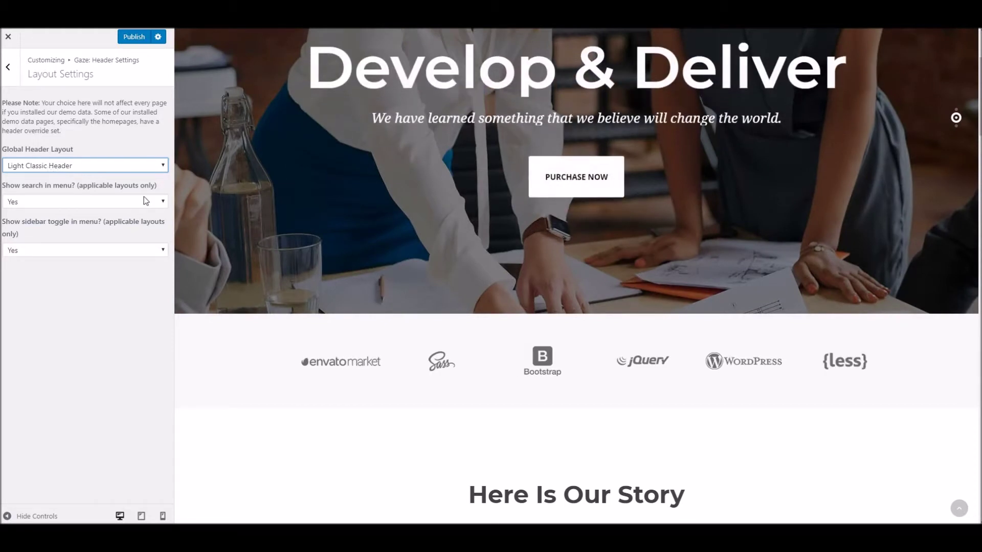
scroll(415, 171, "up", 3)
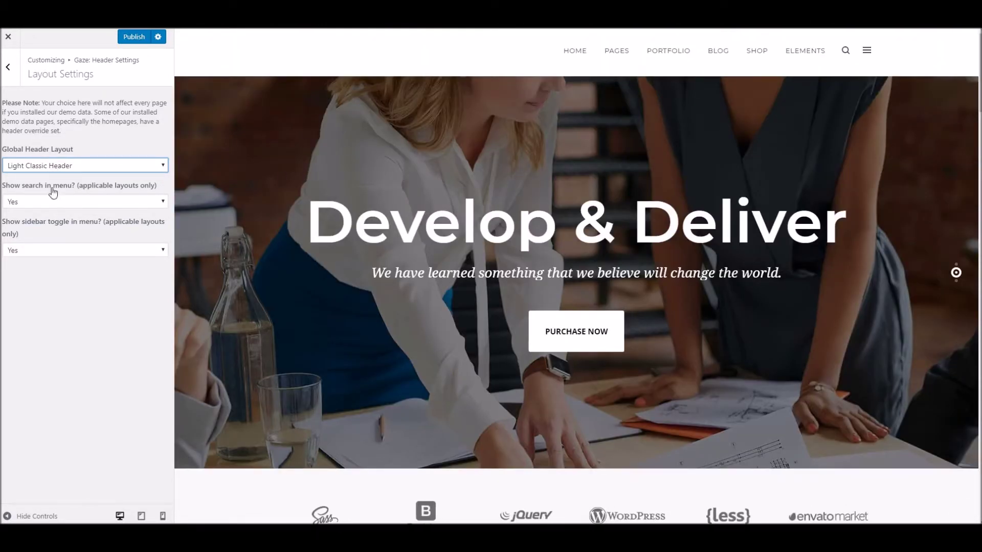
Set both the search and the sidebar toggle in the header menu to No
left_click(16, 201)
left_click(45, 224)
left_click(57, 248)
left_click(54, 271)
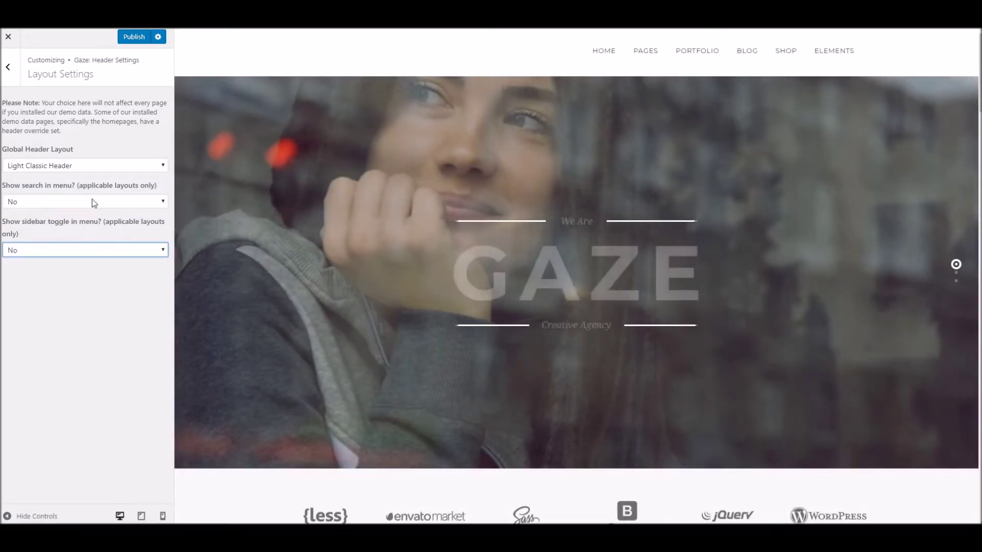
Set the header menu's search and sidebar toggle options back to Yes
left_click(93, 202)
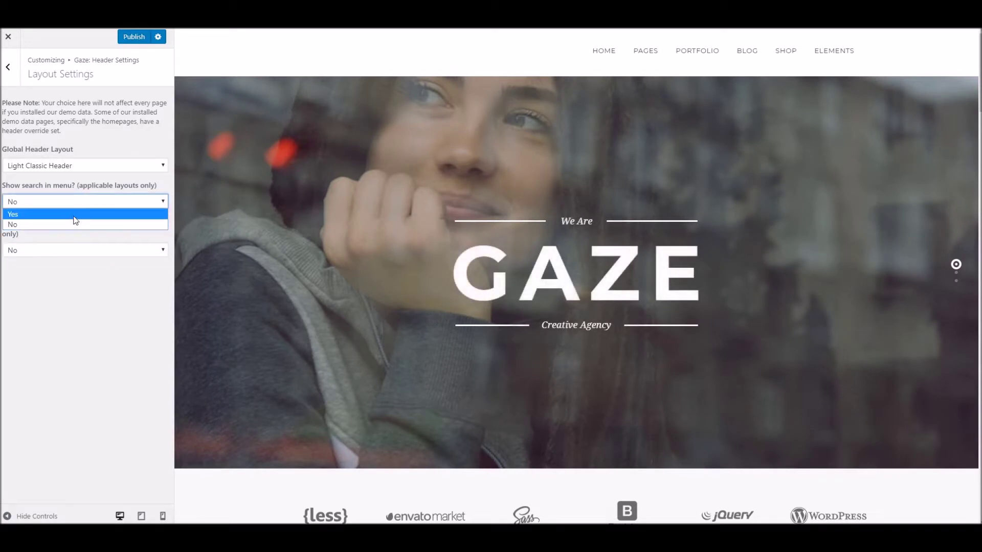
left_click(76, 214)
left_click(69, 252)
left_click(65, 271)
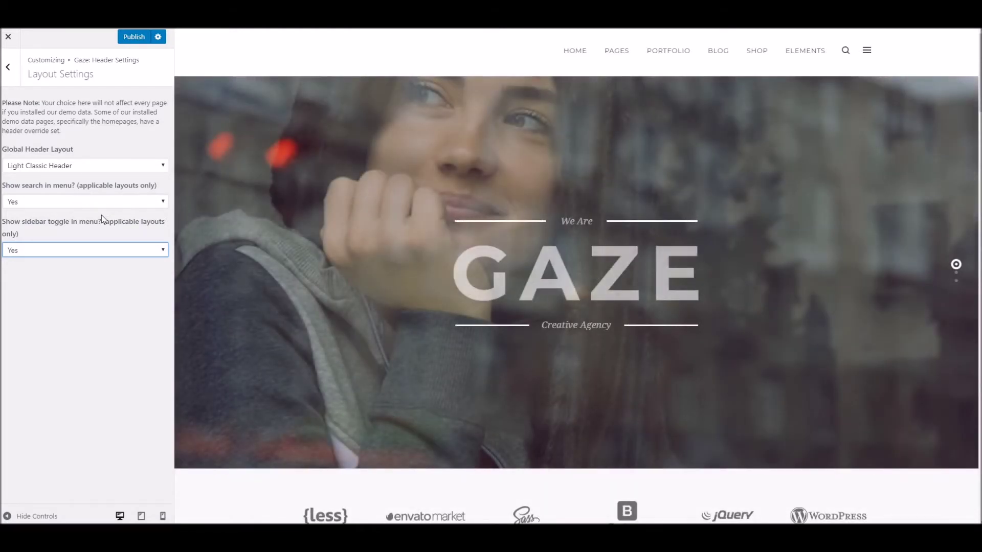
mouse_move(812, 52)
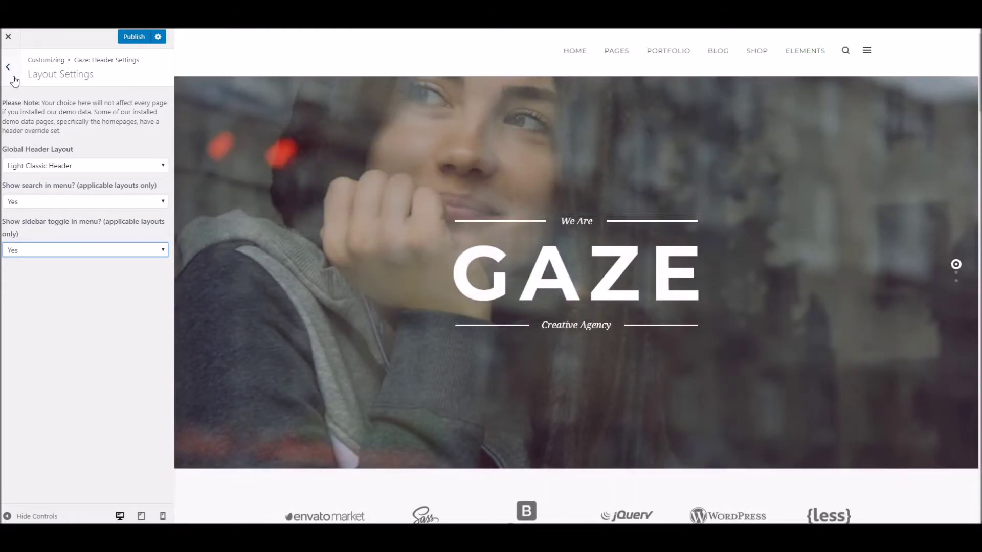
In the header's Social Settings, set Header Social Icon 1 to fa-dribbble with # as its URL
left_click(8, 67)
left_click(62, 150)
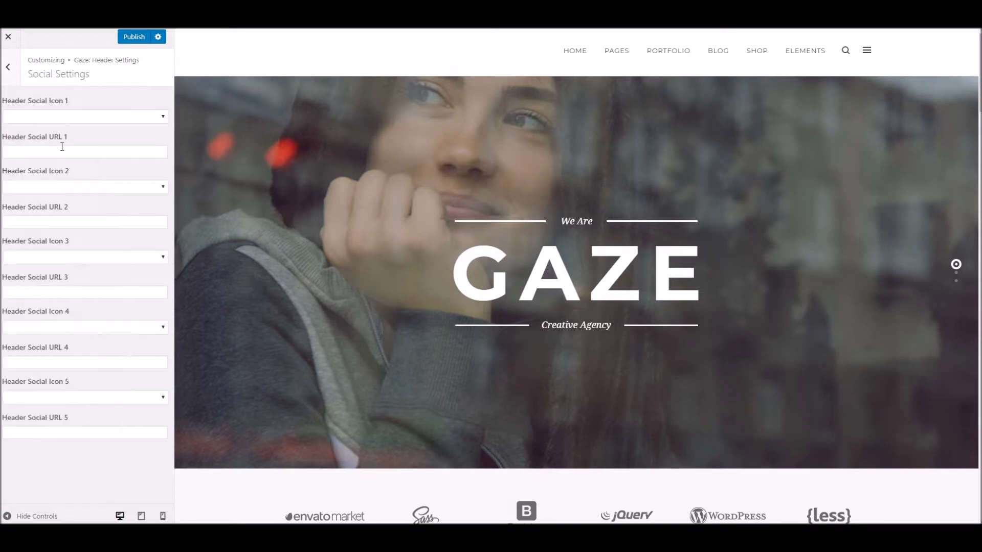
left_click(59, 116)
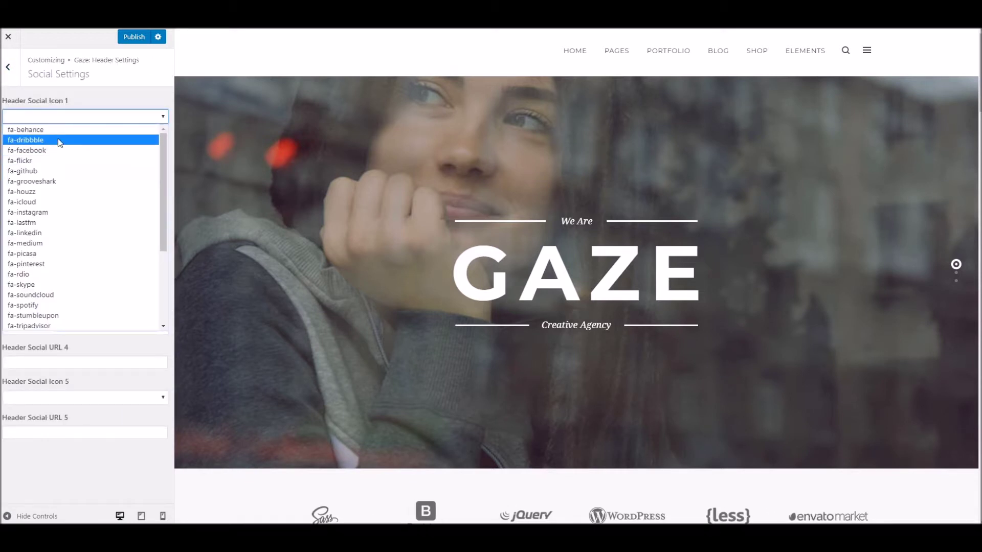
left_click(60, 140)
left_click(70, 153)
type("#")
Set Header Social Icon 2 to fa-github with # as its URL
left_click(50, 183)
left_click(41, 241)
left_click(45, 220)
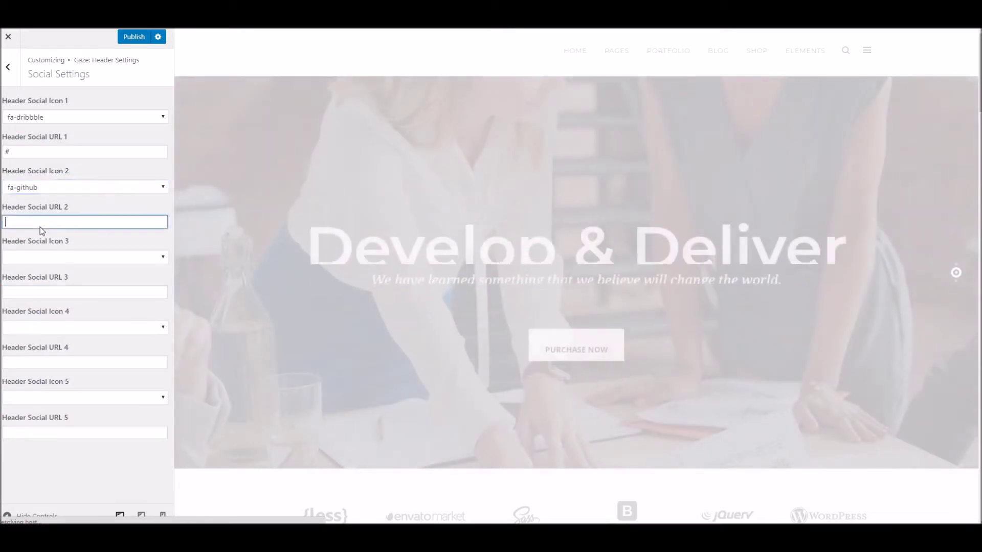
type("#")
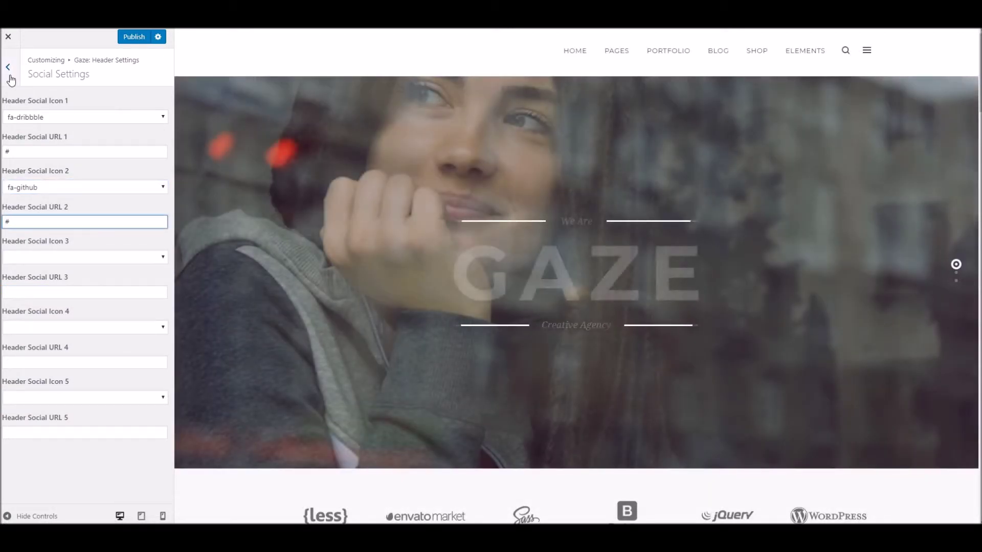
Change the Global Header Layout to Light Classic Header With Top Bar
left_click(11, 80)
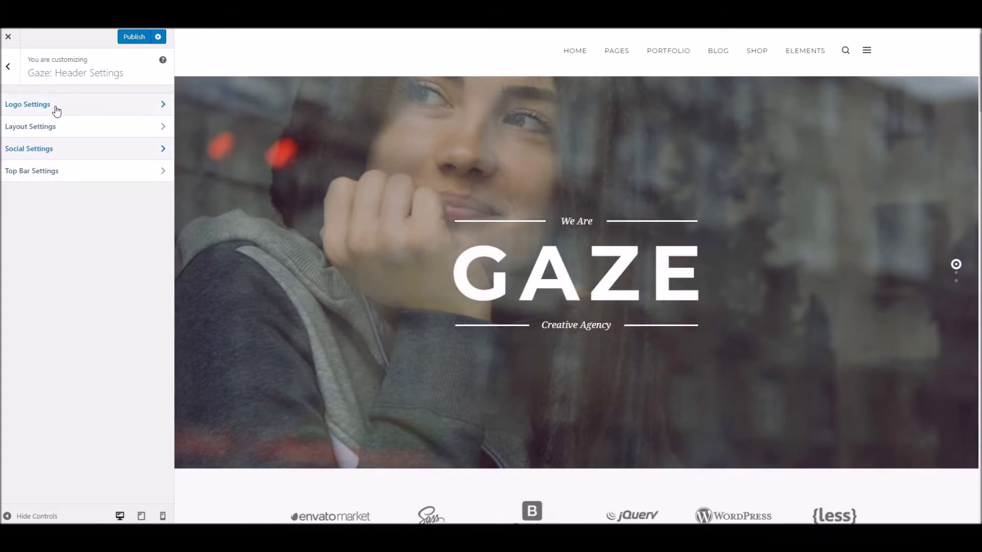
left_click(50, 127)
left_click(85, 166)
left_click(80, 199)
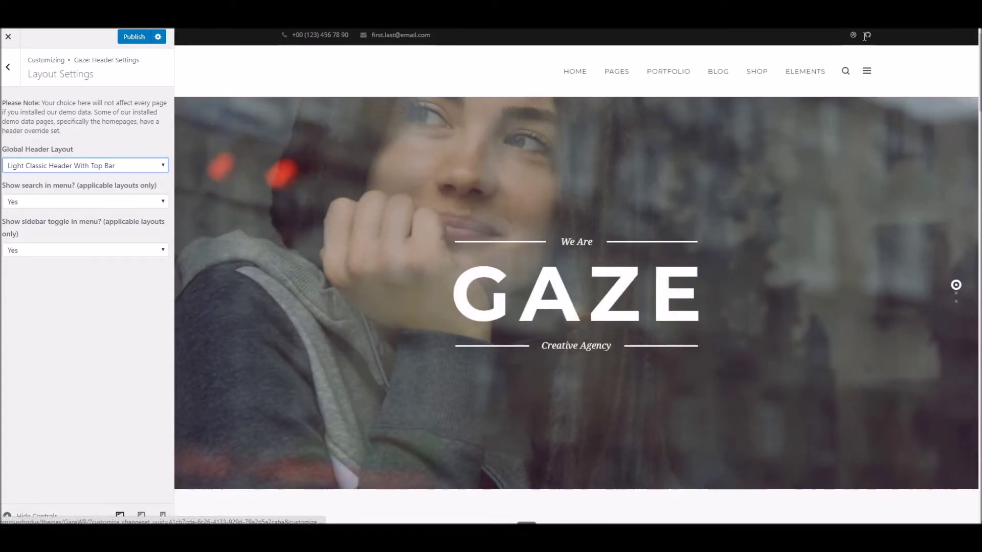
Review the header's Top Bar Settings for the e-mail address and telephone number
left_click(11, 75)
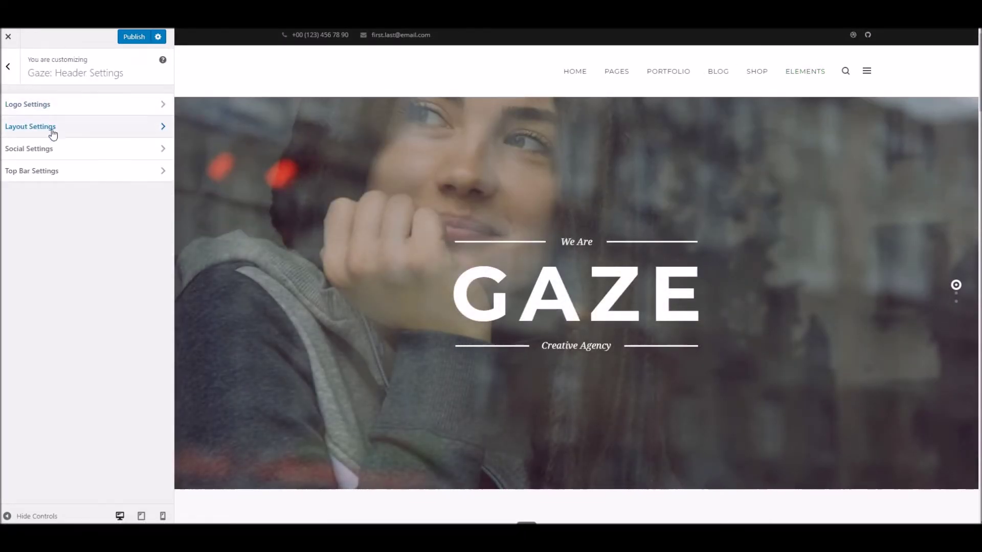
left_click(54, 171)
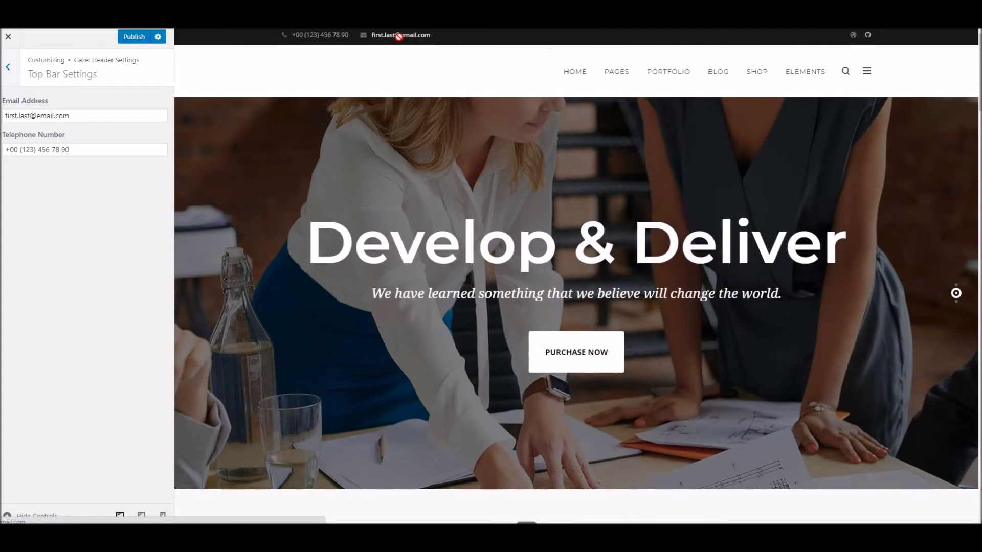
left_click(16, 75)
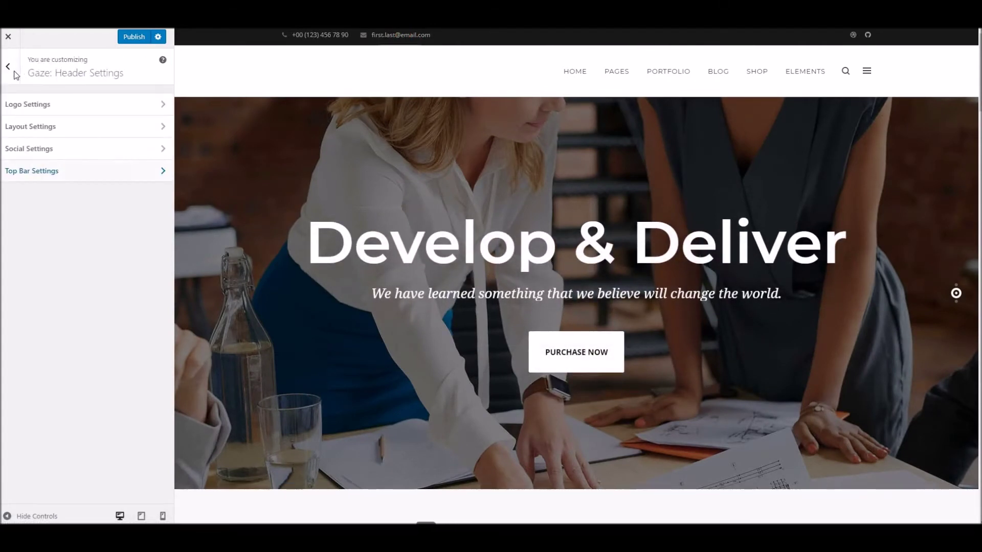
left_click(14, 79)
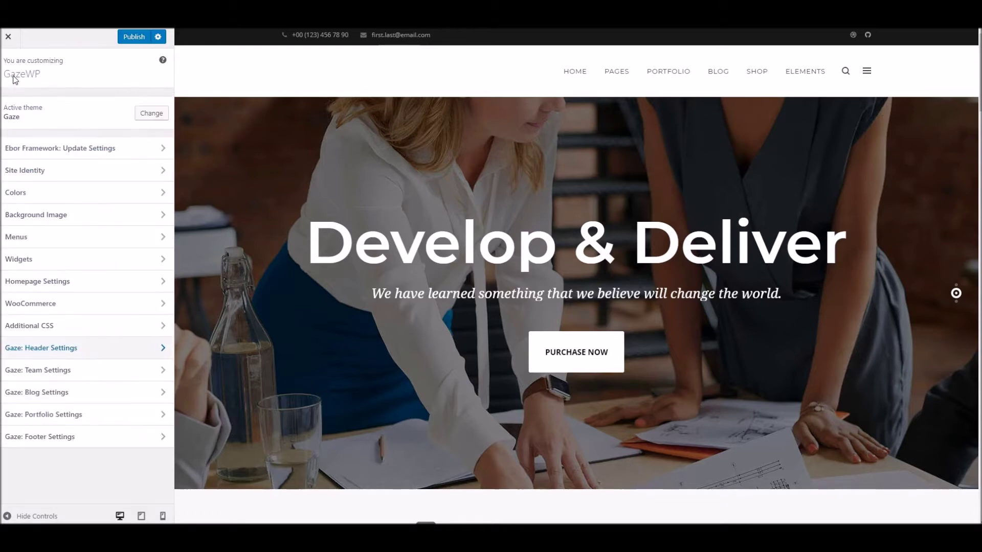
Try Grid Alt as the Global Team Layout in the Team Archive Settings, and settle on Grid
left_click(104, 372)
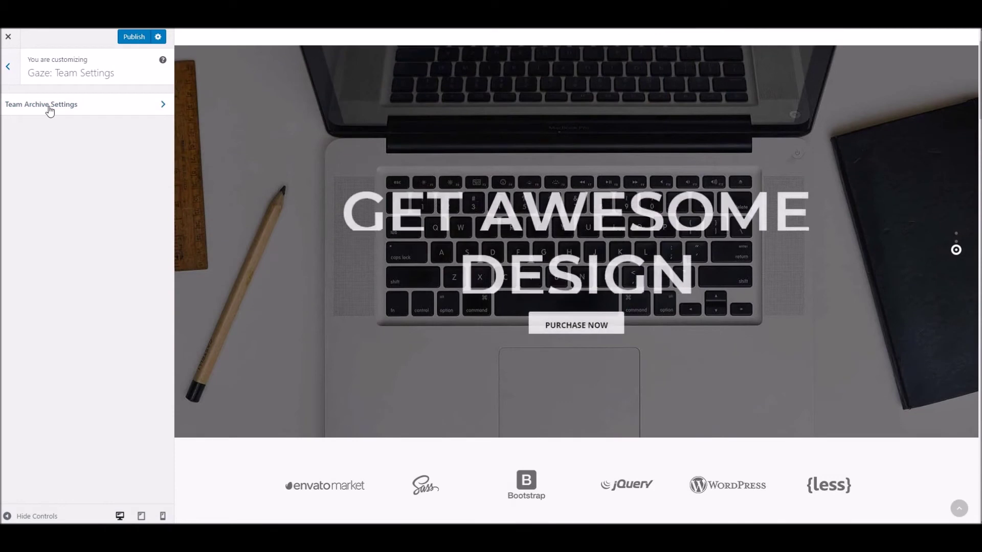
left_click(48, 105)
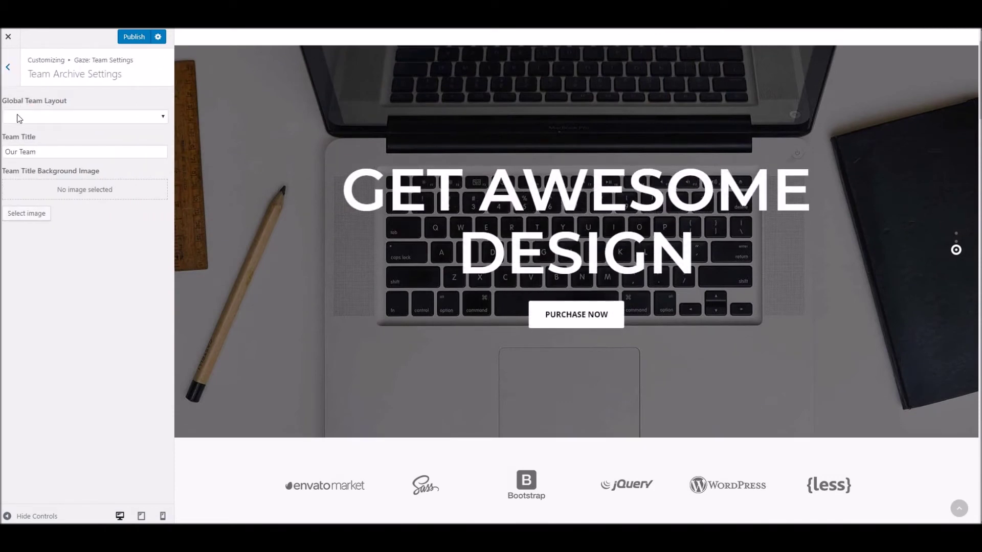
left_click(31, 117)
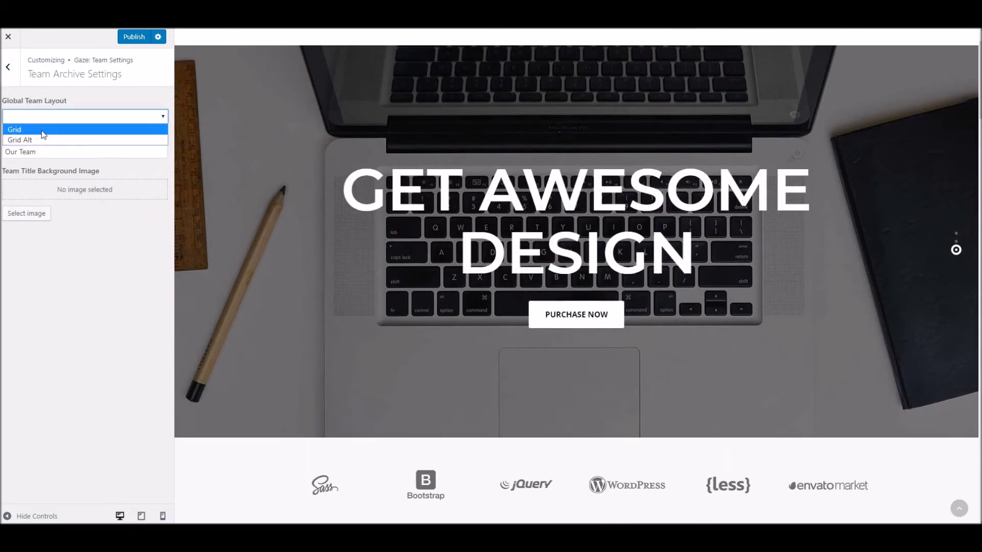
left_click(44, 140)
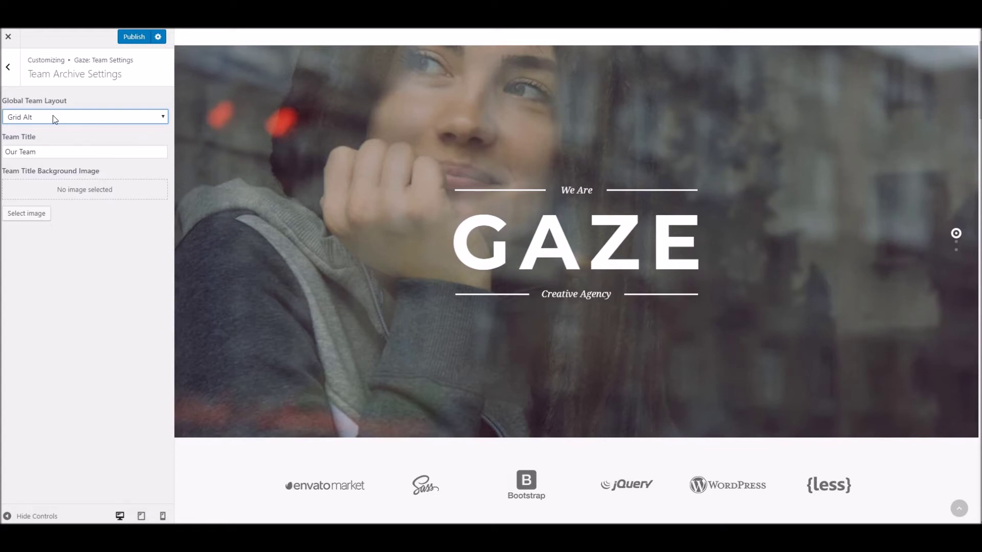
left_click(39, 117)
left_click(41, 125)
left_click(56, 151)
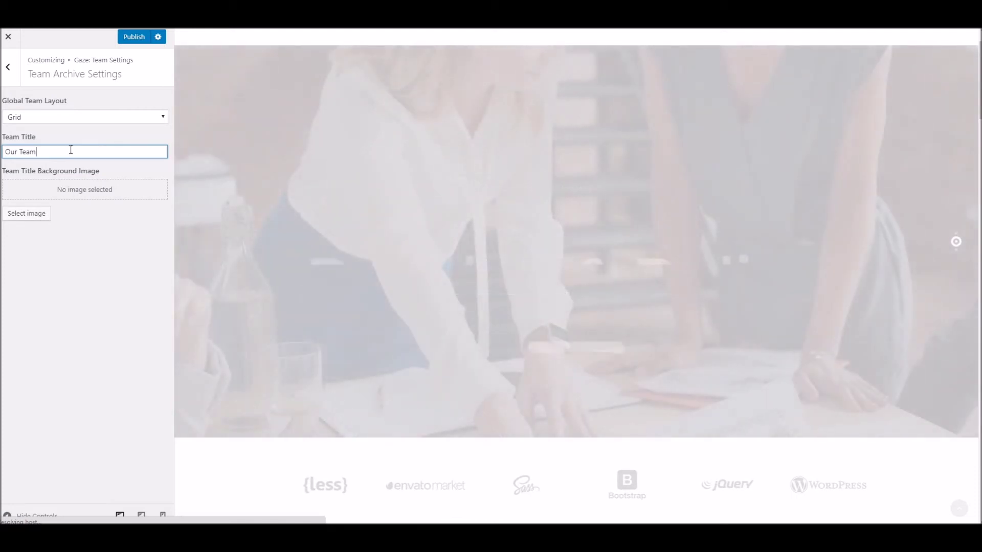
left_click(9, 69)
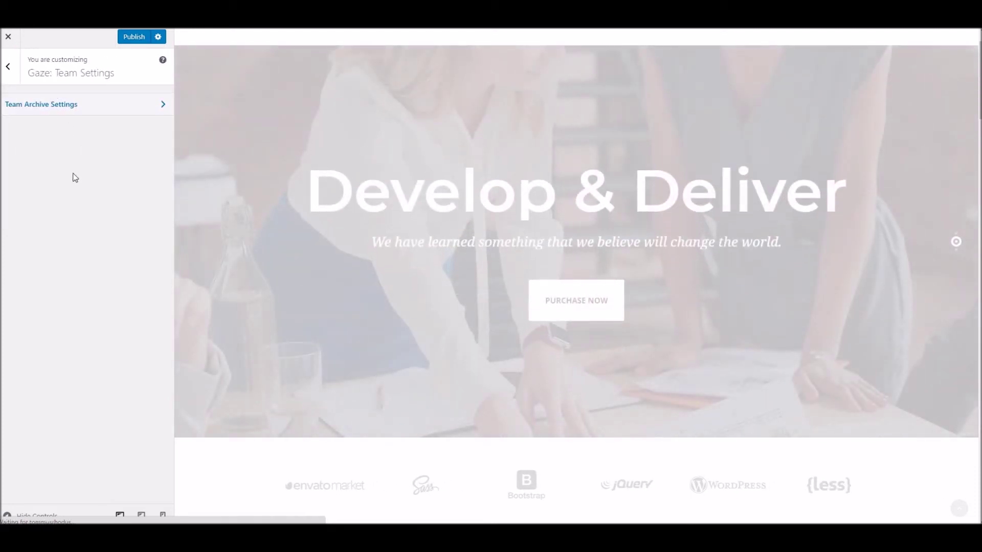
left_click(4, 76)
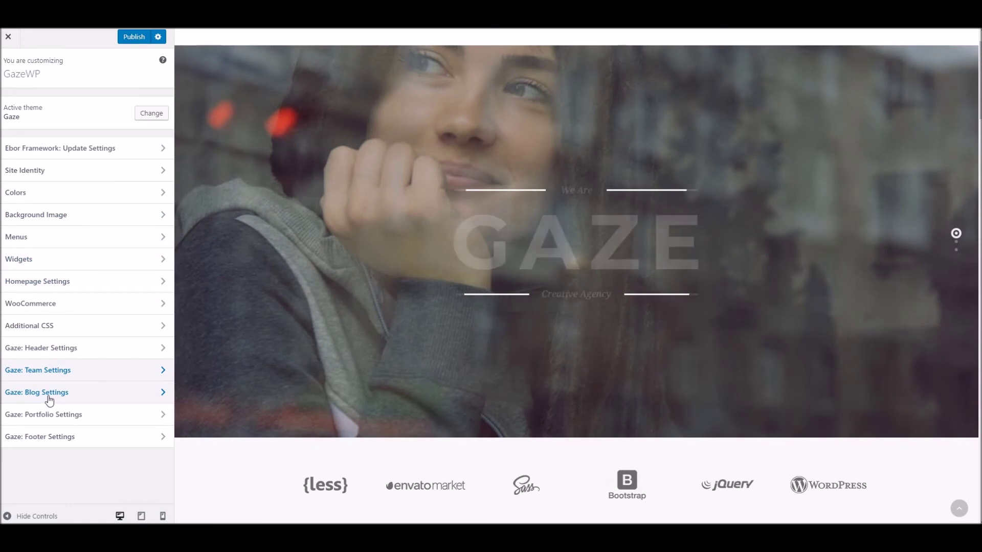
Review the Blog Archive Settings, including the Global Blog Layout choices, blog title and title background image
left_click(48, 395)
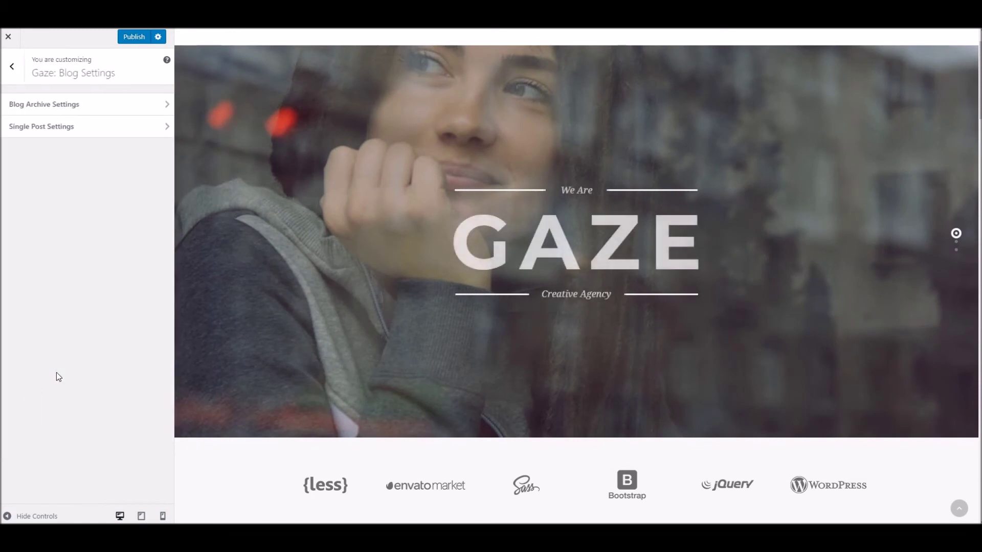
left_click(31, 106)
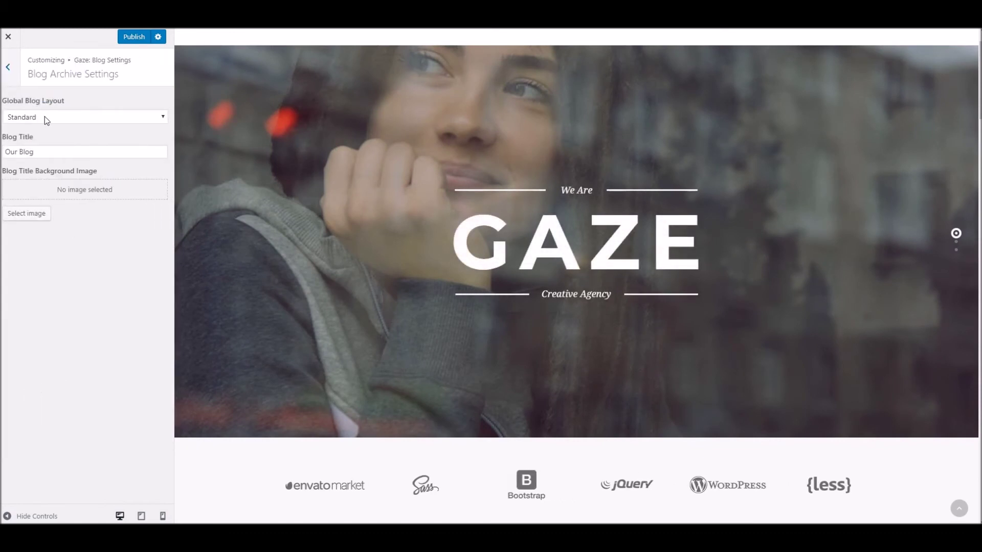
left_click(44, 117)
left_click(60, 114)
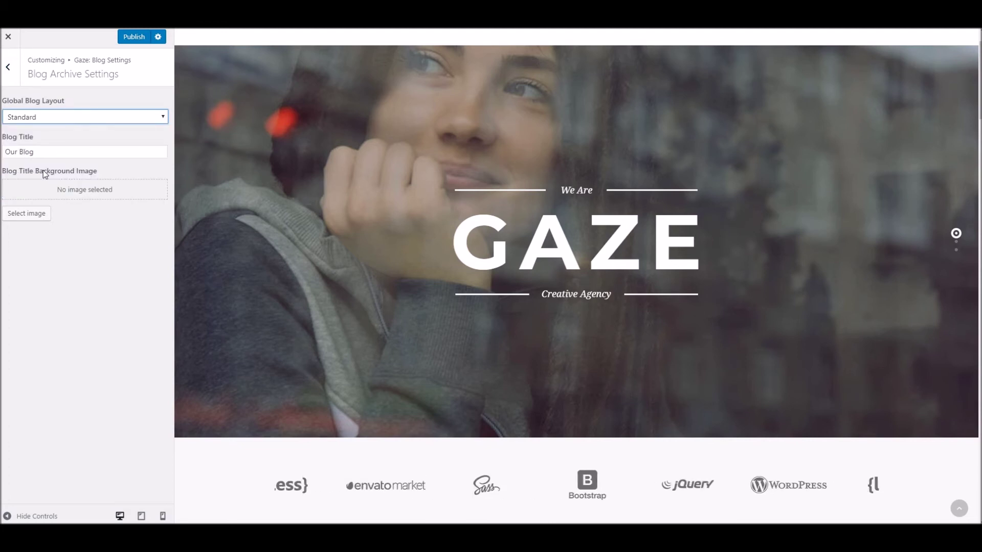
left_click(8, 67)
left_click(8, 67)
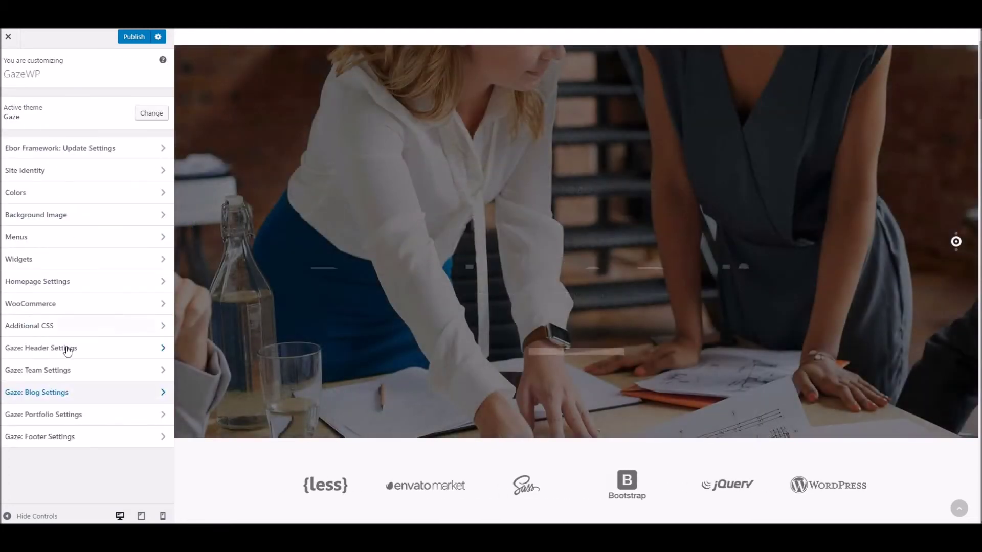
Examine the blog's Single Post Settings for sharing buttons and author info
left_click(57, 393)
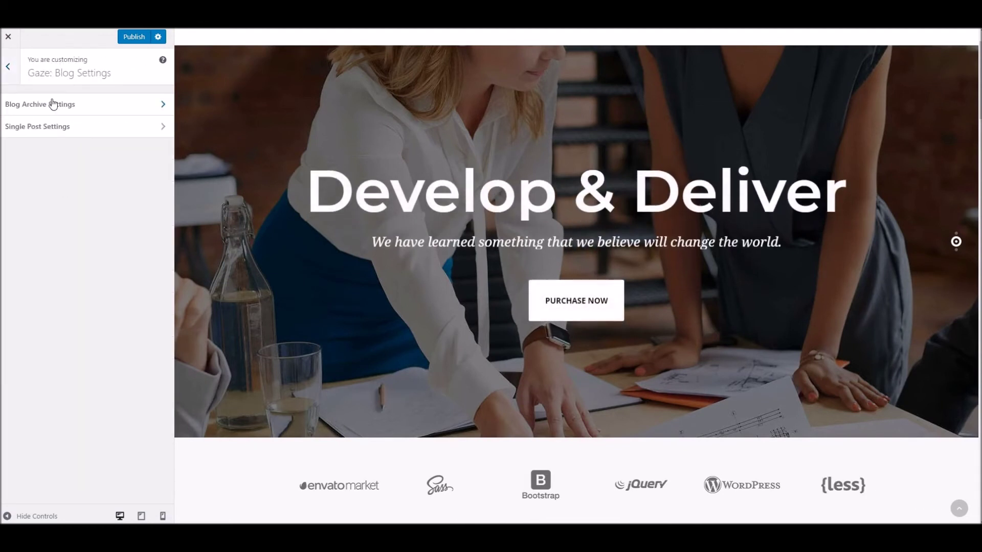
left_click(56, 134)
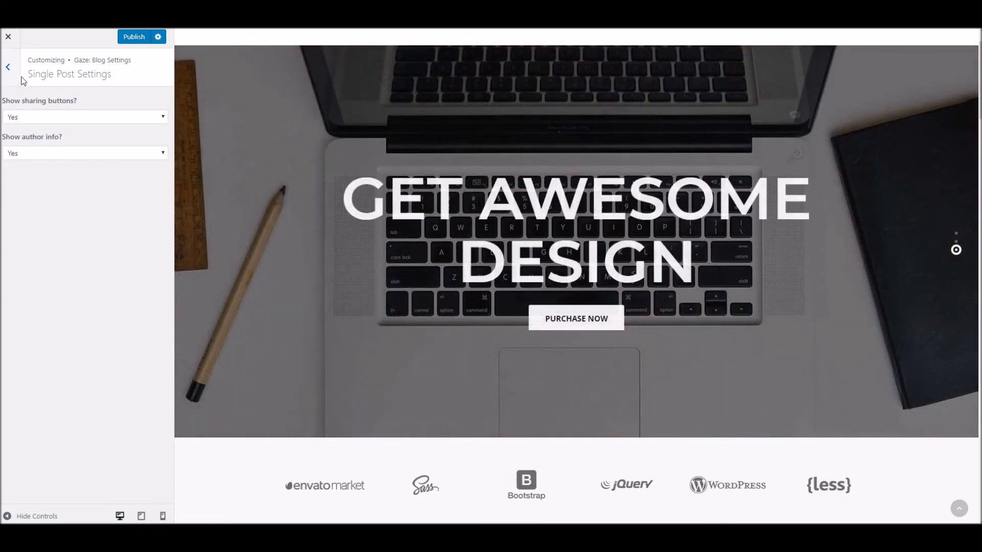
left_click(20, 79)
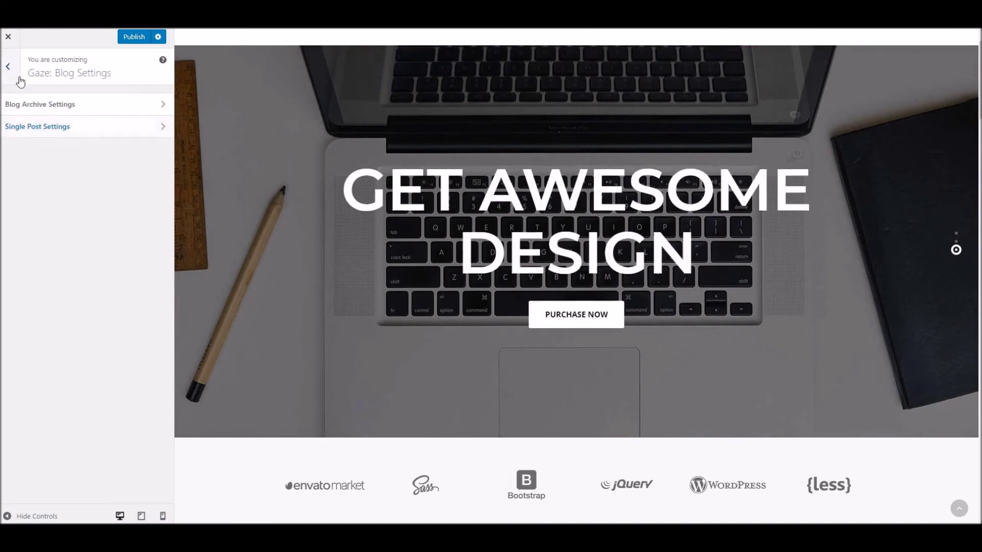
left_click(19, 81)
Open the Portfolio Archive Settings to examine the portfolio layout, title and title background image options
left_click(55, 414)
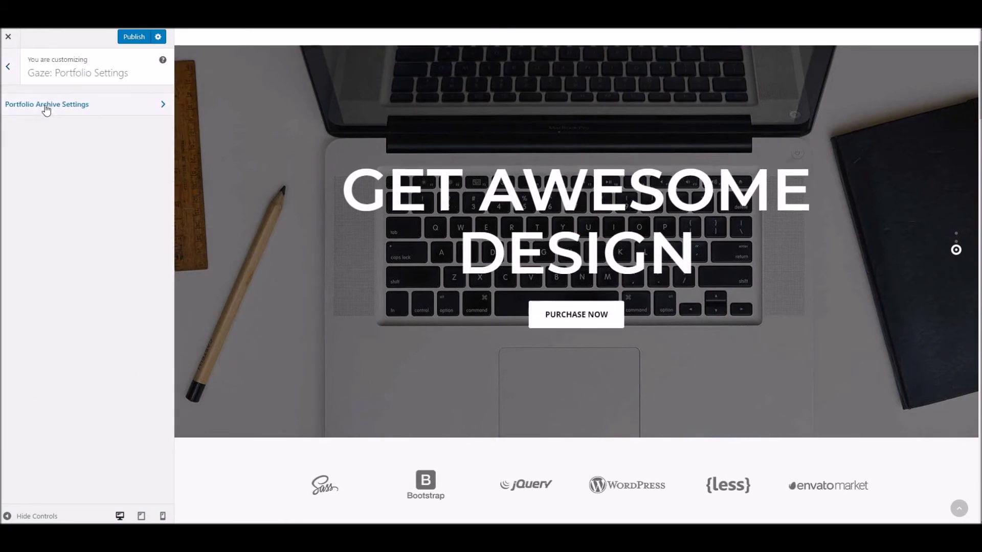
left_click(46, 106)
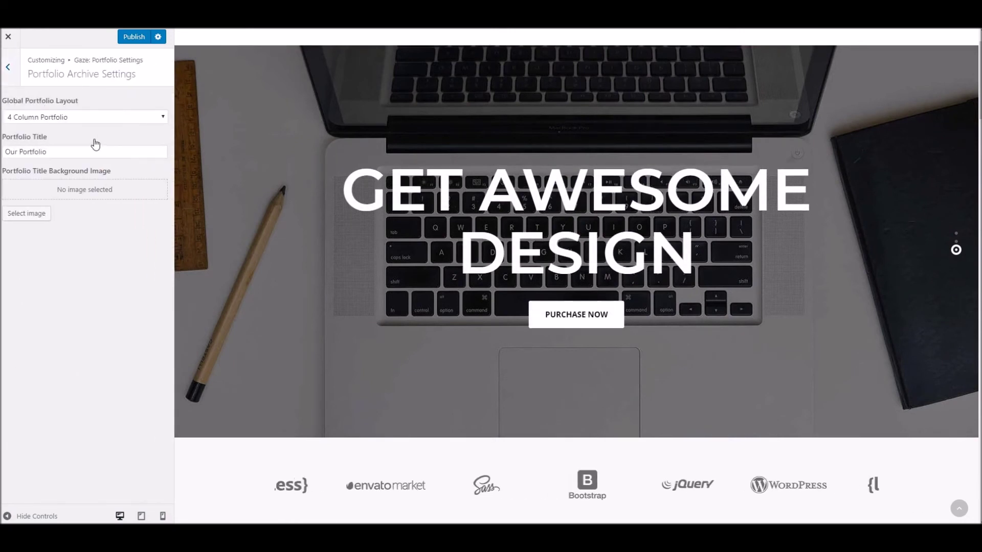